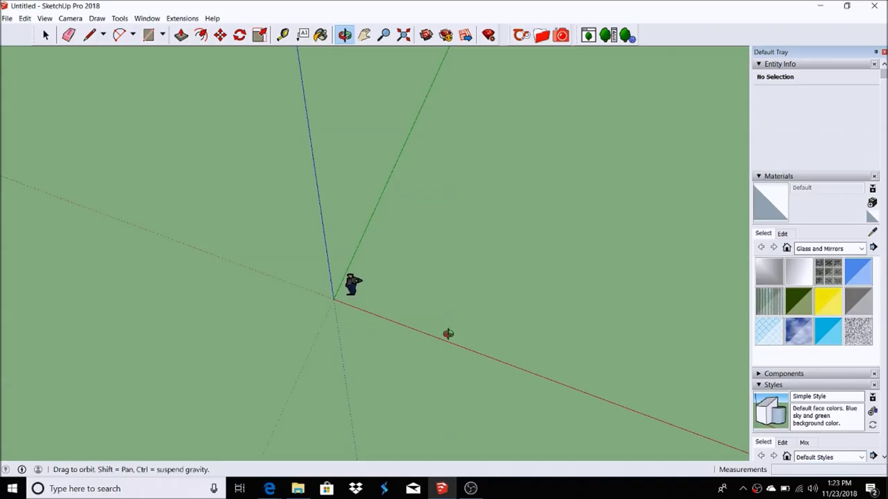
In Top view, draw a square, offset it inward and erase the inner face to leave a ring
{"action": "left_click", "coordinate": [70, 18]}
{"action": "left_click", "coordinate": [228, 54]}
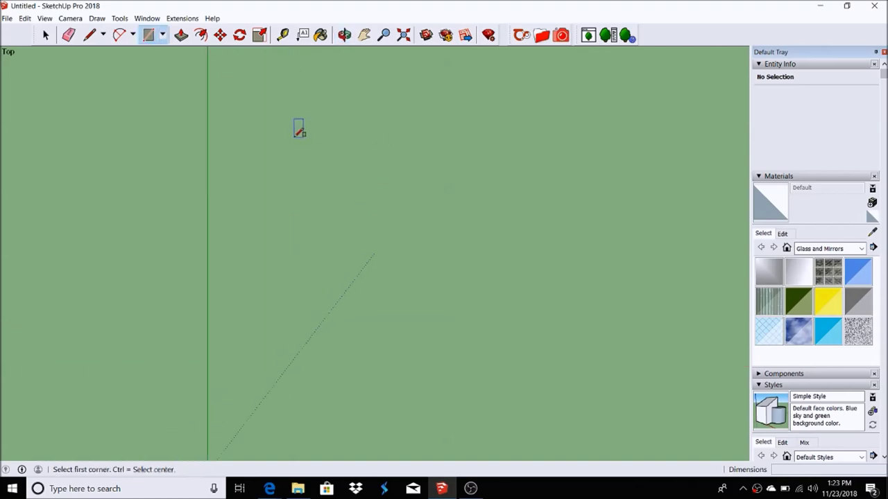
{"action": "left_click", "coordinate": [468, 321]}
{"action": "key", "text": "f"}
{"action": "scroll", "coordinate": [238, 79], "scroll_direction": "up", "scroll_amount": 2}
{"action": "left_click", "coordinate": [390, 194]}
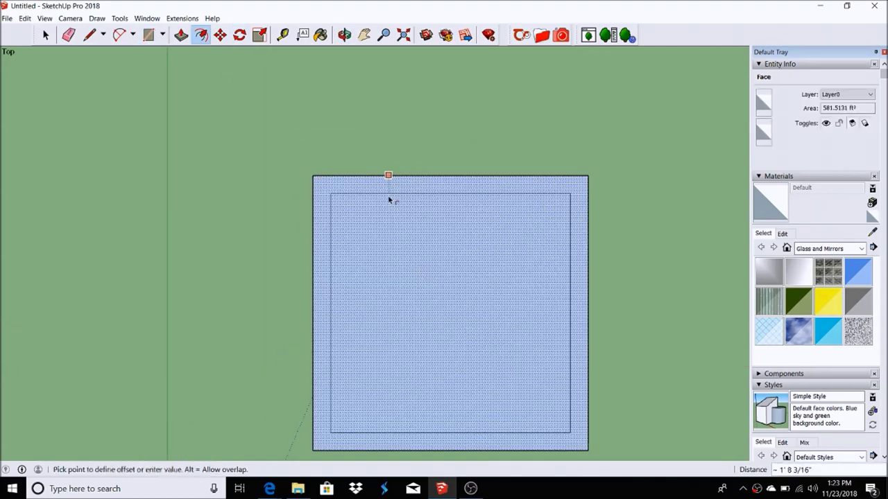
{"action": "scroll", "coordinate": [360, 184], "scroll_direction": "up", "scroll_amount": 1}
{"action": "left_click", "coordinate": [359, 186]}
{"action": "right_click", "coordinate": [416, 242]}
{"action": "left_click", "coordinate": [437, 265]}
Push/pull the square ring 2 inches thick
{"action": "key", "text": "p"}
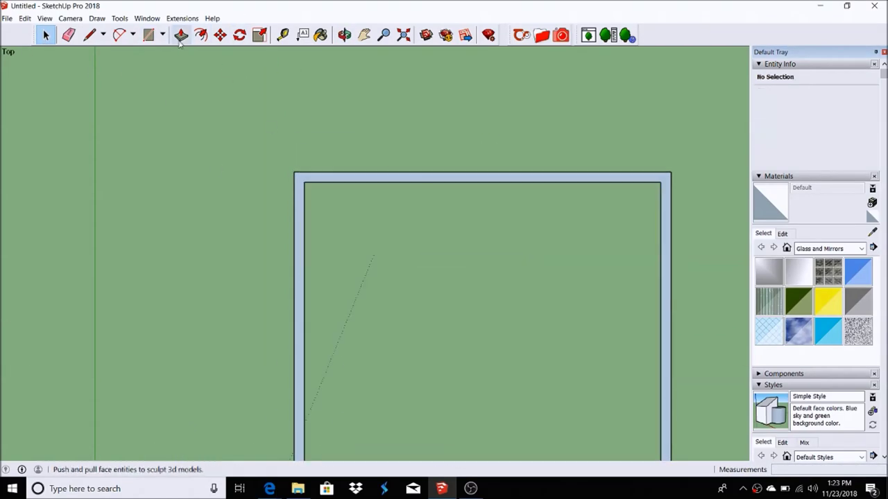
{"action": "scroll", "coordinate": [298, 178], "scroll_direction": "up", "scroll_amount": 2}
{"action": "type", "text": "2"}
{"action": "key", "text": "Return"}
{"action": "scroll", "coordinate": [256, 186], "scroll_direction": "down", "scroll_amount": 3}
{"action": "key", "text": "space"}
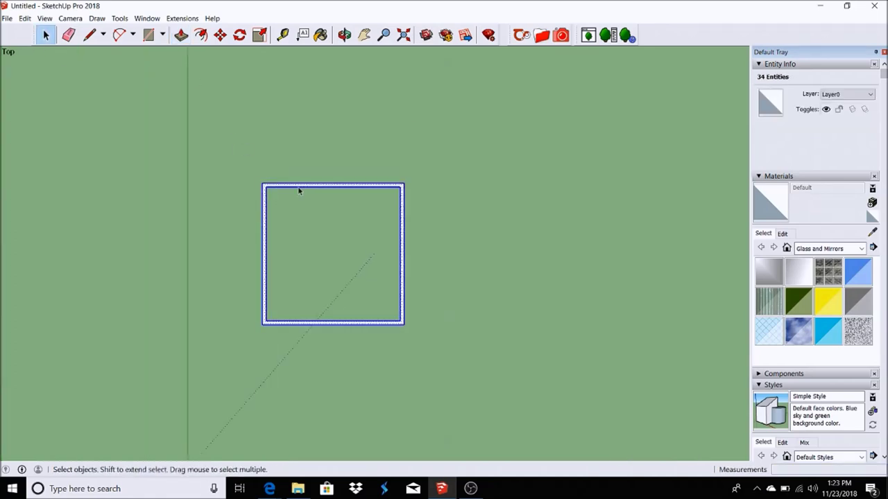
Make the ring a component, orbit into perspective, and copy it
{"action": "right_click", "coordinate": [299, 191]}
{"action": "left_click", "coordinate": [333, 260]}
{"action": "left_click", "coordinate": [456, 361]}
{"action": "left_click", "coordinate": [345, 35]}
{"action": "mouse_move", "coordinate": [340, 110]}
{"action": "left_mouse_down"}
{"action": "mouse_move", "coordinate": [337, 197]}
{"action": "mouse_move", "coordinate": [226, 227]}
{"action": "left_mouse_up"}
{"action": "key", "text": "space"}
{"action": "left_click", "coordinate": [25, 18]}
{"action": "left_click", "coordinate": [35, 67]}
{"action": "left_click", "coordinate": [25, 18]}
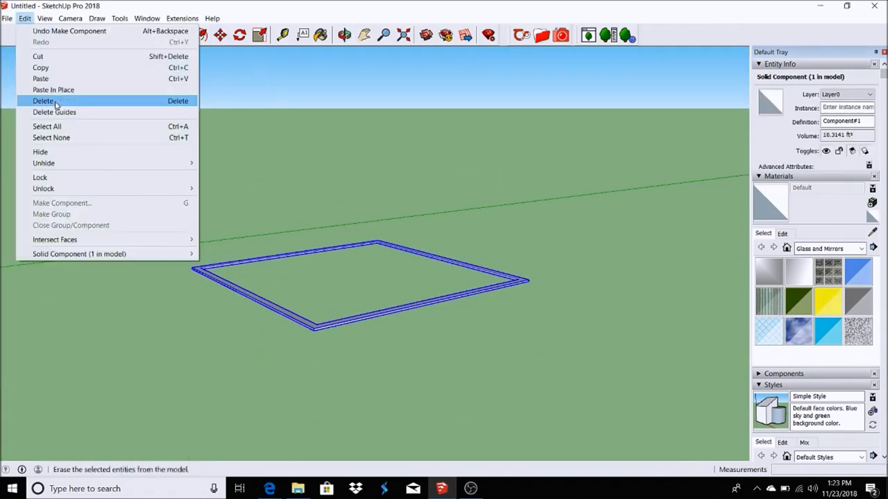
Paste the second, third and fourth copies of the ring frame
{"action": "left_click", "coordinate": [42, 79]}
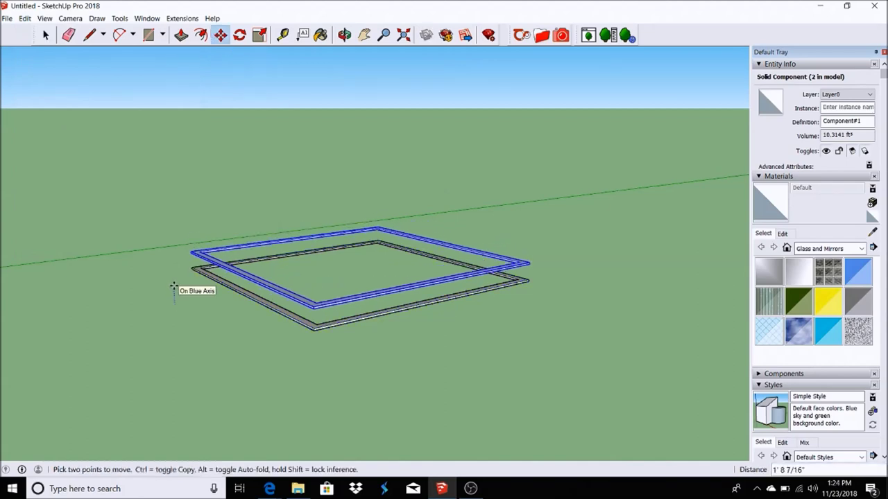
{"action": "left_click", "coordinate": [24, 18]}
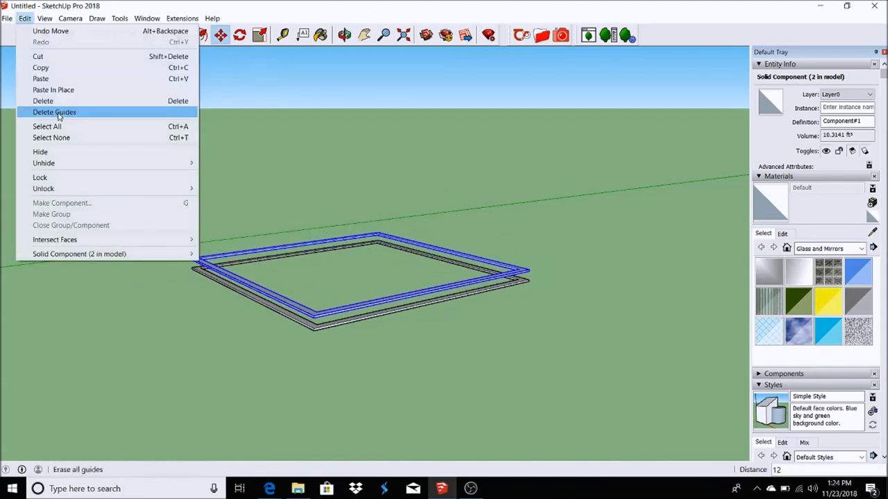
{"action": "left_click", "coordinate": [42, 79]}
{"action": "left_click", "coordinate": [28, 20]}
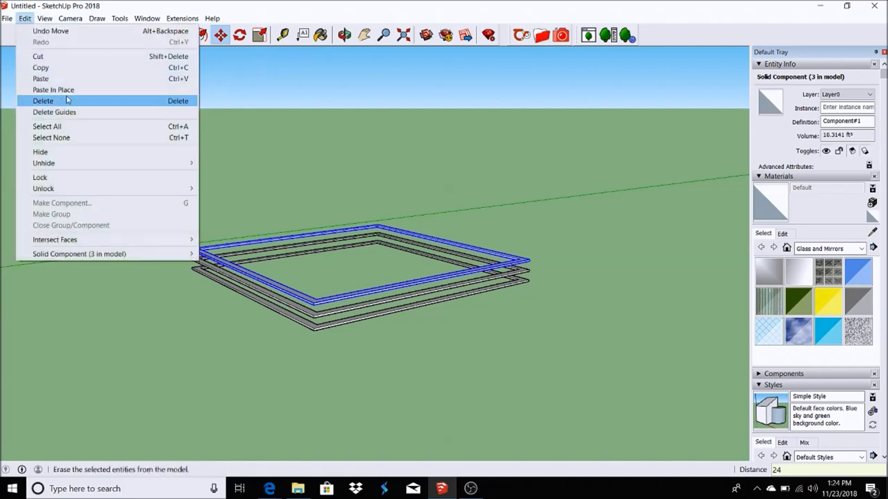
{"action": "left_click", "coordinate": [42, 79]}
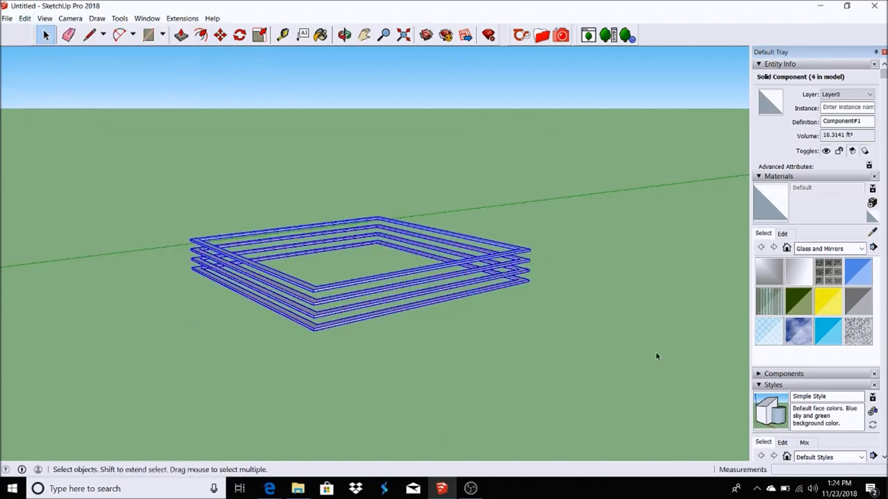
Paste the four rings in place and move them up above the existing stack
{"action": "left_click", "coordinate": [24, 18]}
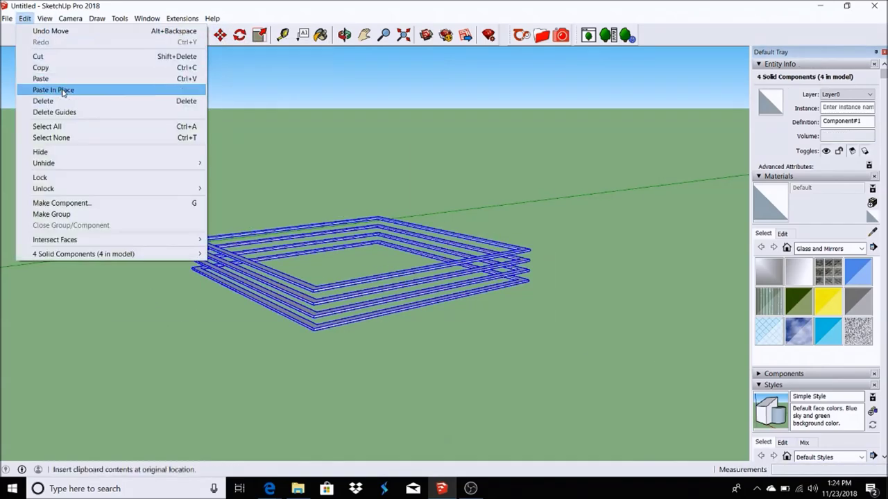
{"action": "left_click", "coordinate": [55, 90]}
{"action": "scroll", "coordinate": [305, 315], "scroll_direction": "up", "scroll_amount": 5}
{"action": "left_click", "coordinate": [306, 316]}
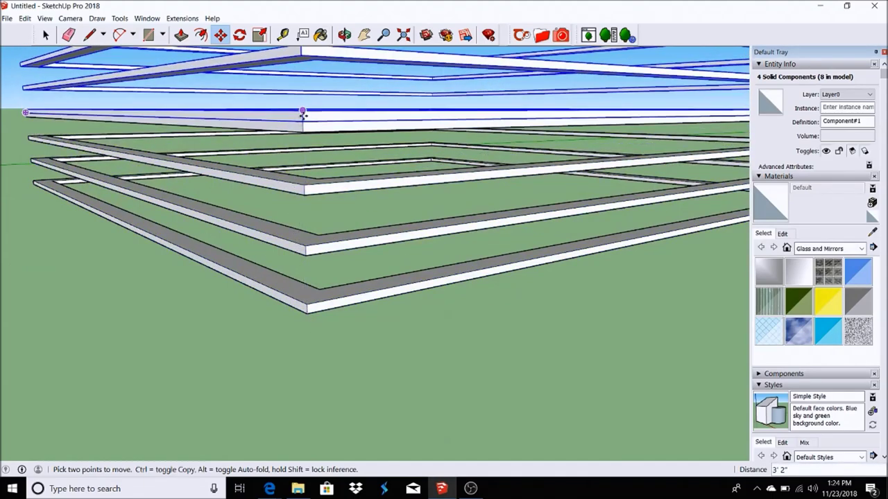
{"action": "left_click_drag", "start_coordinate": [302, 121], "coordinate": [305, 68]}
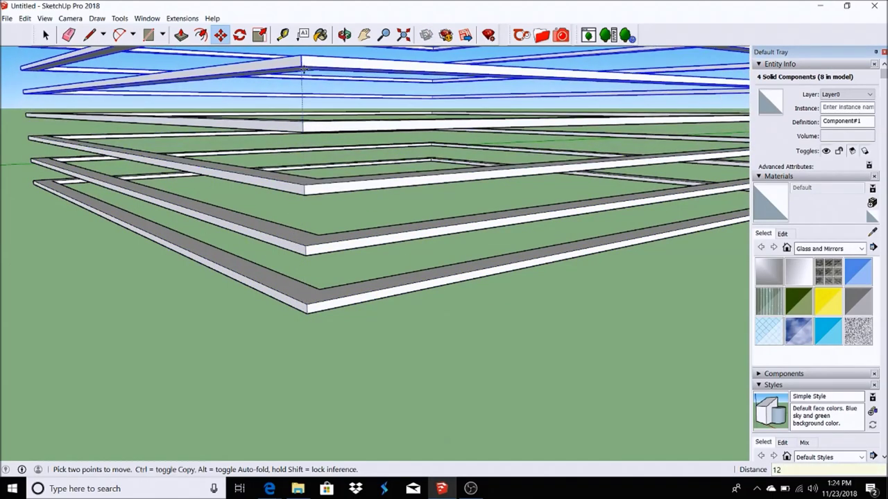
{"action": "left_click", "coordinate": [299, 64]}
{"action": "scroll", "coordinate": [298, 59], "scroll_direction": "down", "scroll_amount": 5}
{"action": "middle_click_drag", "start_coordinate": [298, 59], "coordinate": [362, 303]}
Return to Top view and begin a line at the frames' left edge
{"action": "left_click", "coordinate": [70, 18]}
{"action": "left_click", "coordinate": [229, 54]}
{"action": "key", "text": "q"}
{"action": "middle_click_drag", "start_coordinate": [452, 107], "coordinate": [396, 149], "text": "shift"}
{"action": "scroll", "coordinate": [277, 62], "scroll_direction": "up", "scroll_amount": 5}
{"action": "key", "text": "l"}
{"action": "scroll", "coordinate": [97, 295], "scroll_direction": "up", "scroll_amount": 3}
{"action": "left_click", "coordinate": [119, 252]}
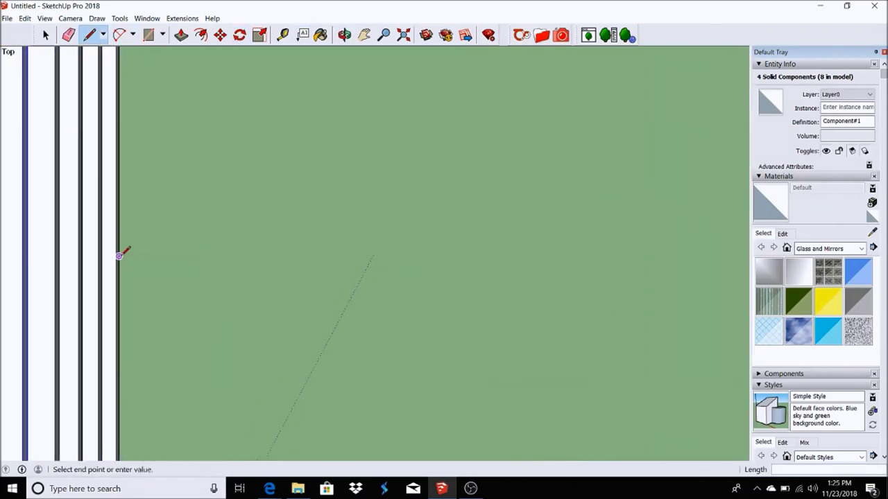
Finish the centre line across the frames and rotate the upper rings about it
{"action": "scroll", "coordinate": [123, 250], "scroll_direction": "down", "scroll_amount": 5}
{"action": "scroll", "coordinate": [483, 268], "scroll_direction": "up", "scroll_amount": 5}
{"action": "scroll", "coordinate": [520, 277], "scroll_direction": "down", "scroll_amount": 2}
{"action": "scroll", "coordinate": [559, 293], "scroll_direction": "down", "scroll_amount": 2}
{"action": "left_click", "coordinate": [559, 293]}
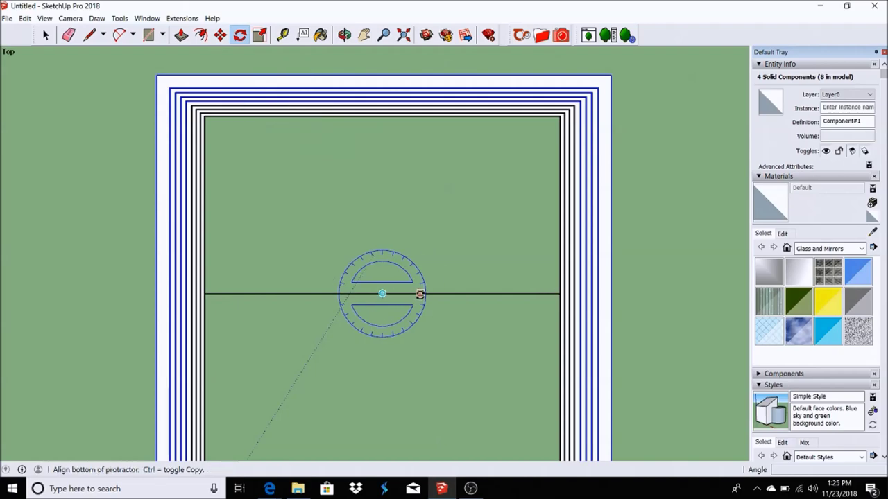
{"action": "left_click", "coordinate": [420, 295]}
{"action": "left_click", "coordinate": [444, 305]}
{"action": "scroll", "coordinate": [430, 298], "scroll_direction": "down", "scroll_amount": 2}
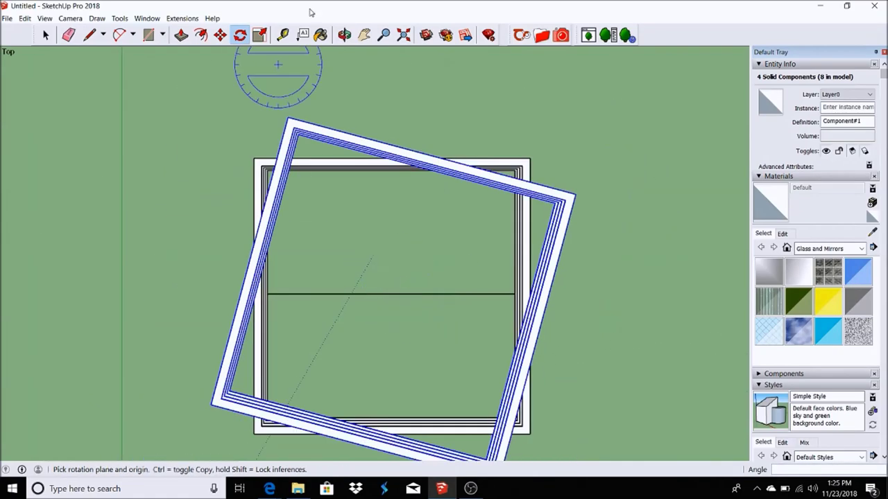
Orbit into perspective, paste ring copies in place and select the top four rings
{"action": "left_click", "coordinate": [345, 35]}
{"action": "left_click_drag", "start_coordinate": [312, 104], "coordinate": [312, 200]}
{"action": "left_click", "coordinate": [24, 18]}
{"action": "left_click", "coordinate": [48, 89]}
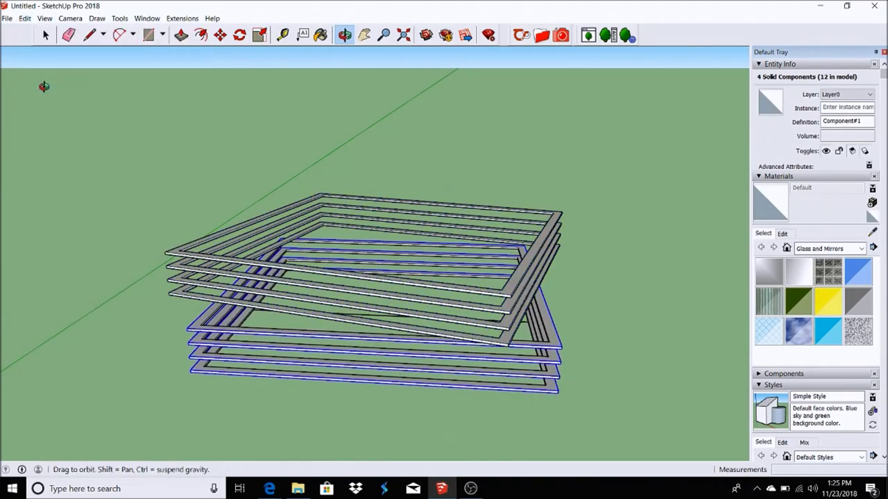
{"action": "left_click_drag", "start_coordinate": [138, 230], "coordinate": [139, 231]}
{"action": "left_click", "coordinate": [24, 18]}
{"action": "left_click", "coordinate": [48, 67]}
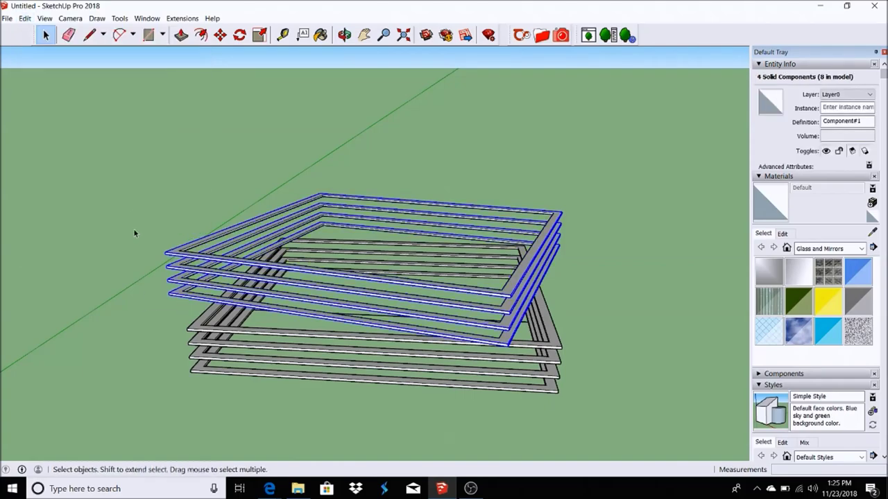
Move the selected rings upward, then orbit back to a near top-down view
{"action": "left_click", "coordinate": [220, 35]}
{"action": "left_click", "coordinate": [189, 371]}
{"action": "scroll", "coordinate": [184, 253], "scroll_direction": "up", "scroll_amount": 3}
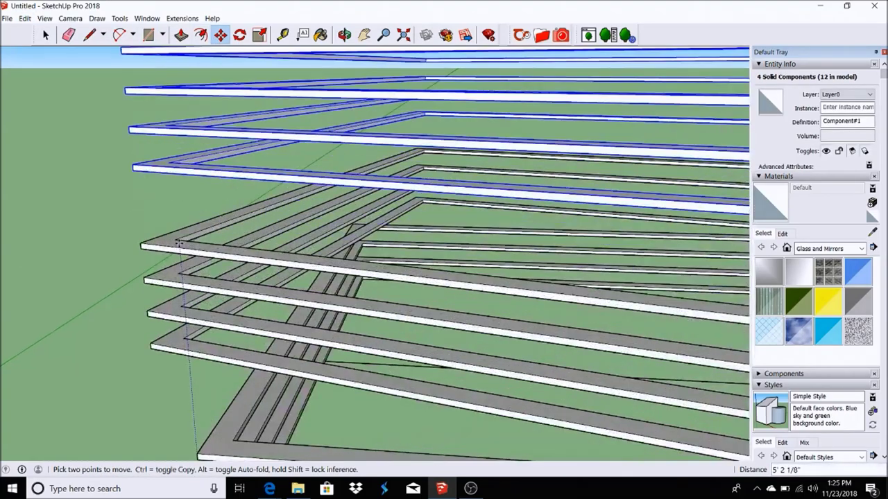
{"action": "scroll", "coordinate": [183, 243], "scroll_direction": "down", "scroll_amount": 3}
{"action": "scroll", "coordinate": [155, 197], "scroll_direction": "down", "scroll_amount": 2}
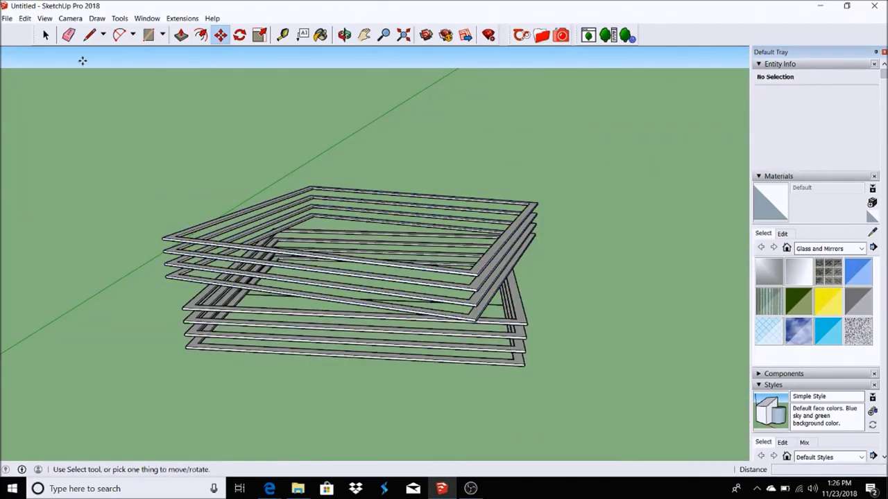
{"action": "mouse_move", "coordinate": [375, 229]}
{"action": "middle_mouse_down"}
{"action": "mouse_move", "coordinate": [361, 307]}
{"action": "mouse_move", "coordinate": [341, 188]}
{"action": "mouse_move", "coordinate": [377, 299]}
{"action": "middle_mouse_up"}
Start a rotation in Top view, cancel it, and orbit back into perspective
{"action": "left_click_drag", "start_coordinate": [377, 299], "coordinate": [234, 105]}
{"action": "scroll", "coordinate": [234, 105], "scroll_direction": "up", "scroll_amount": 5}
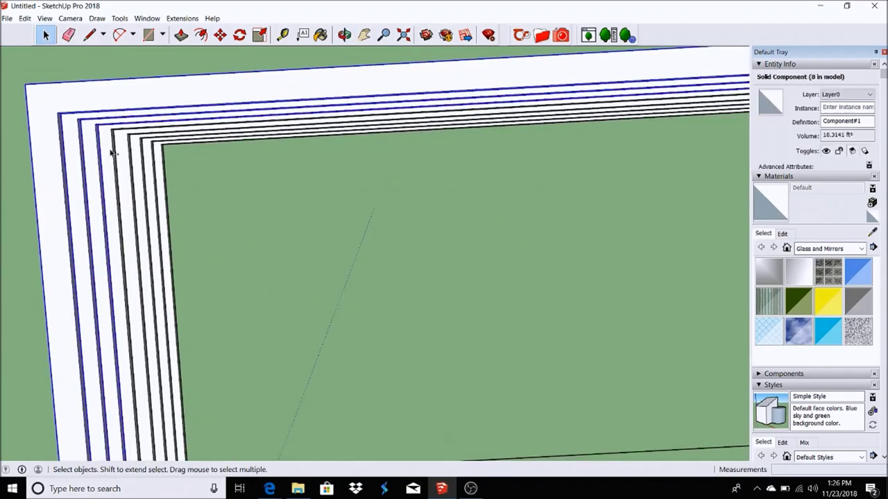
{"action": "scroll", "coordinate": [111, 153], "scroll_direction": "down", "scroll_amount": 5}
{"action": "left_click", "coordinate": [240, 36]}
{"action": "left_click", "coordinate": [286, 265]}
{"action": "left_click", "coordinate": [313, 264]}
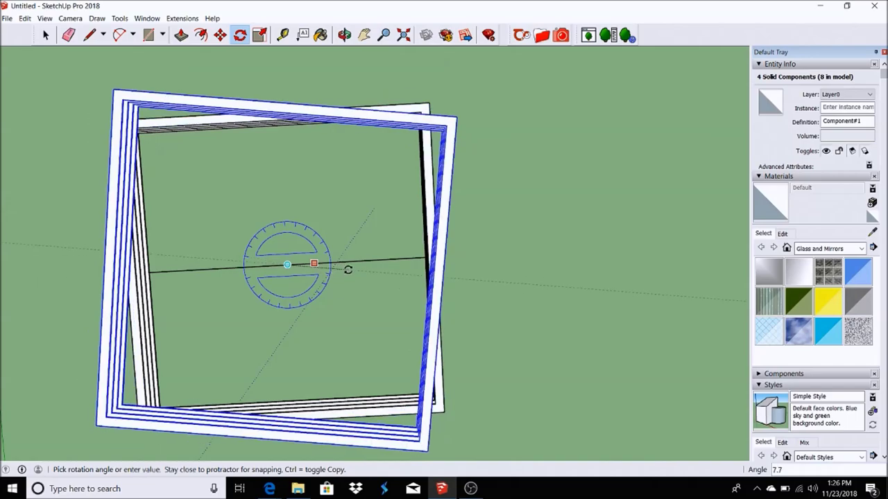
{"action": "key", "text": "Escape"}
{"action": "scroll", "coordinate": [303, 119], "scroll_direction": "down", "scroll_amount": 3}
{"action": "mouse_move", "coordinate": [312, 216]}
{"action": "middle_mouse_down"}
{"action": "mouse_move", "coordinate": [317, 312]}
{"action": "mouse_move", "coordinate": [142, 326]}
{"action": "middle_mouse_up"}
{"action": "left_click", "coordinate": [44, 36]}
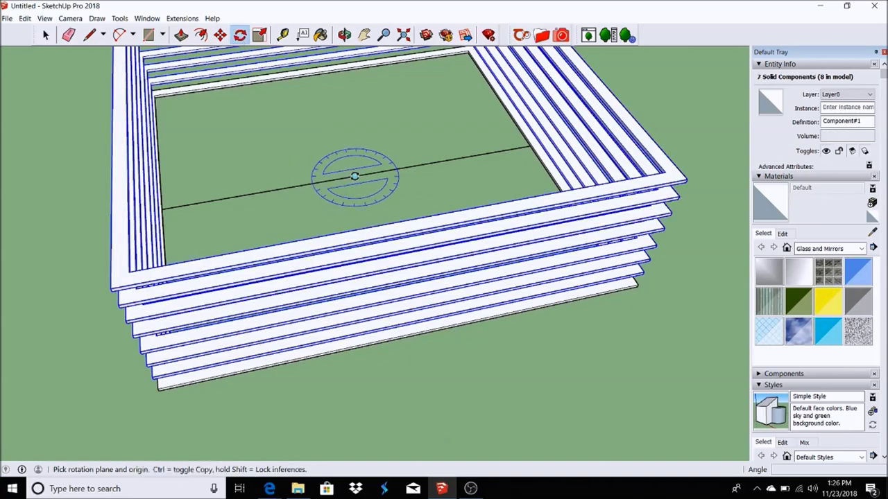
Rotate the first frame copy 3 degrees about the centre, redoing it after an undo
{"action": "left_click", "coordinate": [353, 176]}
{"action": "left_click", "coordinate": [390, 174]}
{"action": "type", "text": "3"}
{"action": "key", "text": "Return"}
{"action": "left_click", "coordinate": [140, 344]}
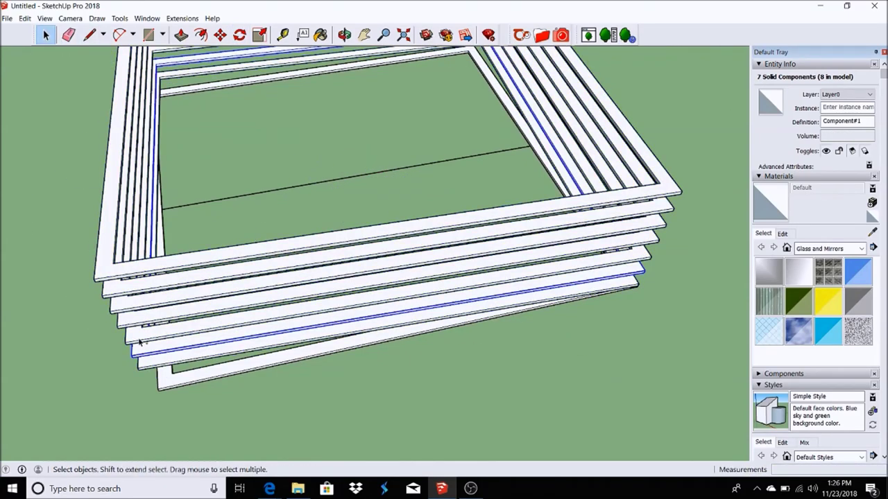
{"action": "left_click", "coordinate": [397, 180]}
{"action": "key", "text": "ctrl+z"}
{"action": "left_click", "coordinate": [353, 177]}
{"action": "left_click", "coordinate": [385, 171]}
{"action": "type", "text": "3"}
{"action": "key", "text": "Return"}
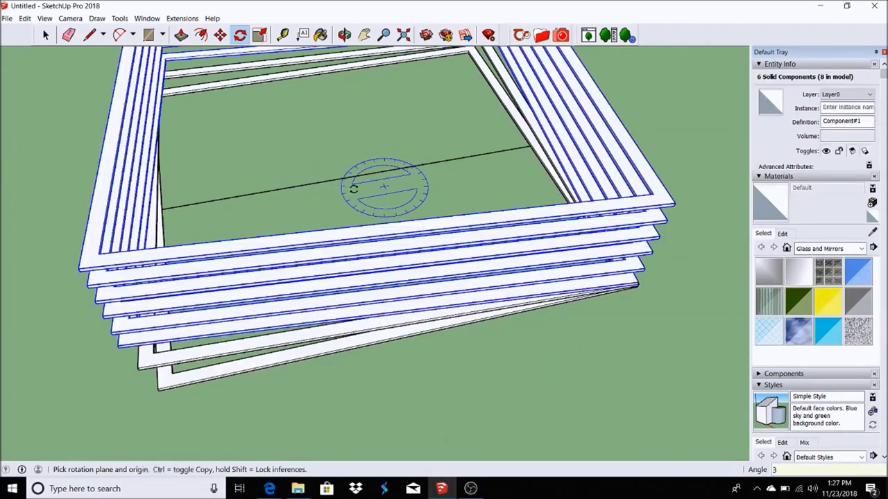
Rotate the next few frame copies 3 degrees each to continue the twist
{"action": "left_click_drag", "start_coordinate": [128, 292], "coordinate": [118, 285]}
{"action": "type", "text": "3"}
{"action": "key", "text": "Return"}
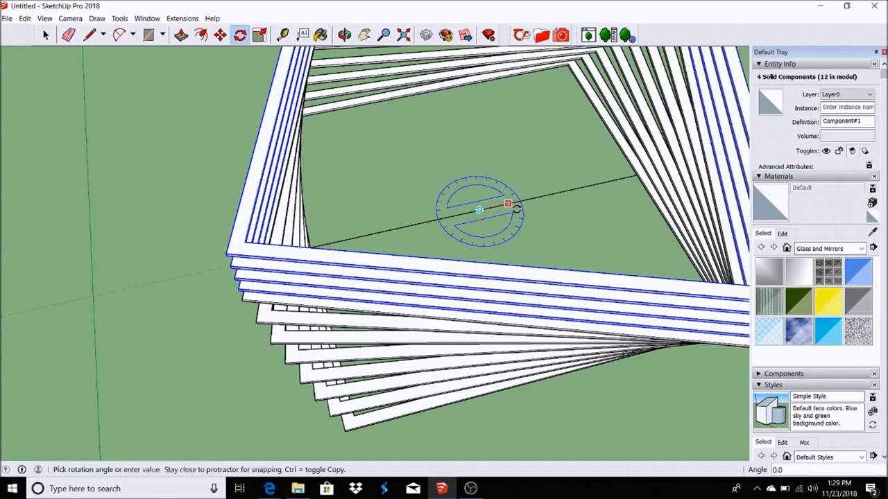
{"action": "type", "text": "3"}
{"action": "key", "text": "Return"}
{"action": "key", "text": "space"}
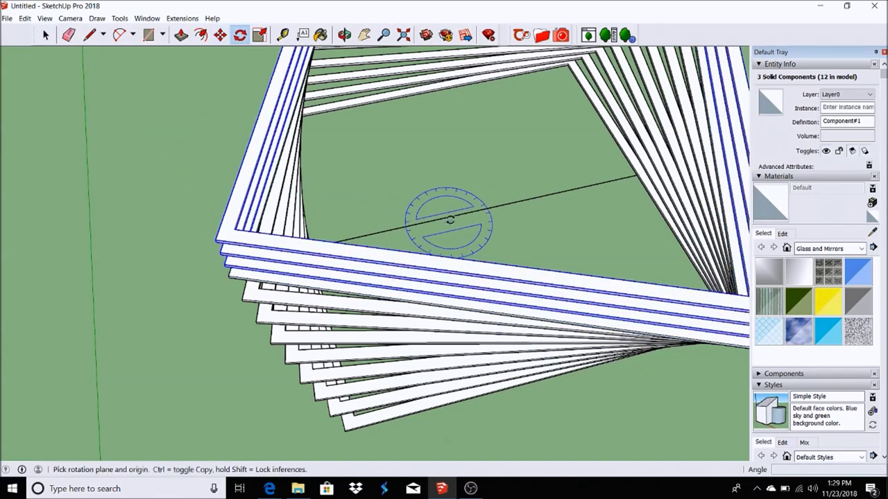
{"action": "left_click", "coordinate": [478, 209]}
{"action": "left_click", "coordinate": [506, 204]}
{"action": "type", "text": "3"}
{"action": "key", "text": "Return"}
Apply further 3-degree rotations to the remaining upper frame copies
{"action": "left_click", "coordinate": [46, 36]}
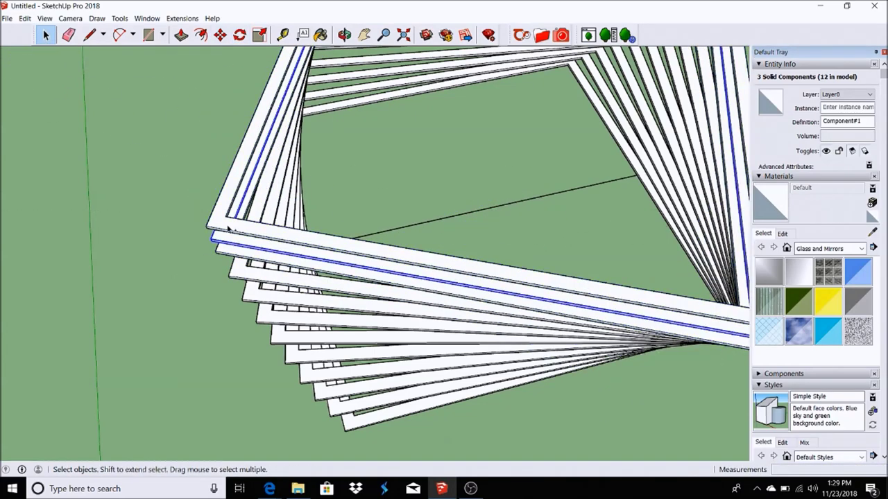
{"action": "left_click", "coordinate": [505, 205]}
{"action": "type", "text": "3"}
{"action": "key", "text": "Return"}
{"action": "key", "text": "space"}
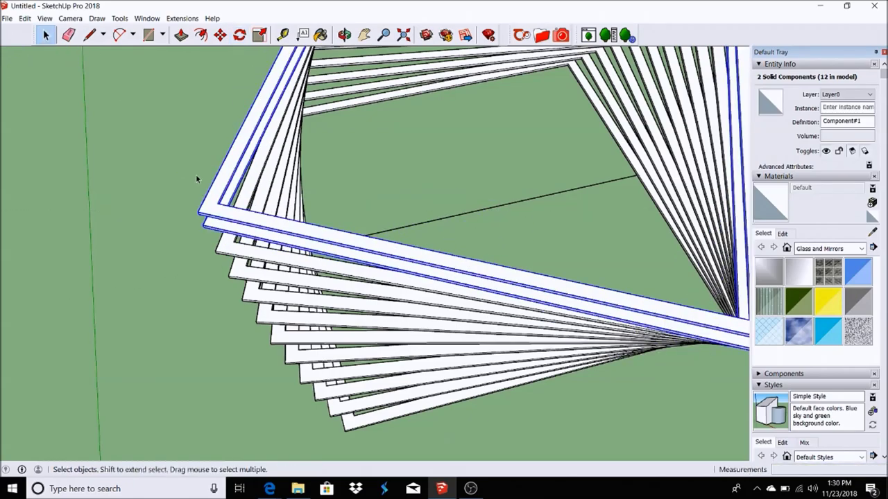
{"action": "left_click", "coordinate": [239, 35]}
{"action": "left_click", "coordinate": [479, 209]}
{"action": "left_click", "coordinate": [506, 204]}
{"action": "type", "text": "3"}
{"action": "key", "text": "Return"}
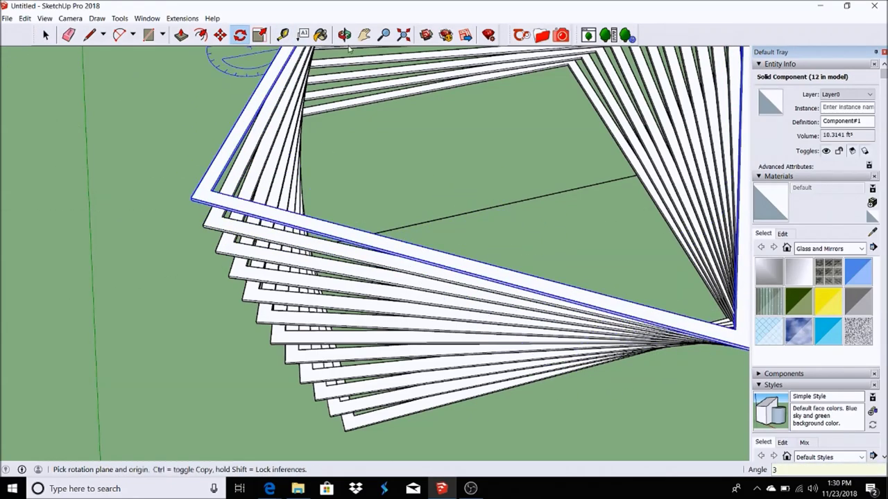
Orbit out to view the twelve-frame spiral from the side and group it
{"action": "middle_click_drag", "start_coordinate": [505, 205], "coordinate": [399, 216]}
{"action": "left_click_drag", "start_coordinate": [399, 216], "coordinate": [58, 149]}
{"action": "scroll", "coordinate": [465, 263], "scroll_direction": "up", "scroll_amount": 5}
{"action": "scroll", "coordinate": [329, 305], "scroll_direction": "up", "scroll_amount": 3}
{"action": "mouse_move", "coordinate": [328, 305]}
{"action": "left_mouse_down"}
{"action": "mouse_move", "coordinate": [365, 217]}
{"action": "mouse_move", "coordinate": [575, 245]}
{"action": "mouse_move", "coordinate": [214, 271]}
{"action": "mouse_move", "coordinate": [456, 357]}
{"action": "mouse_move", "coordinate": [267, 205]}
{"action": "mouse_move", "coordinate": [327, 198]}
{"action": "mouse_move", "coordinate": [507, 123]}
{"action": "mouse_move", "coordinate": [26, 40]}
{"action": "left_mouse_up"}
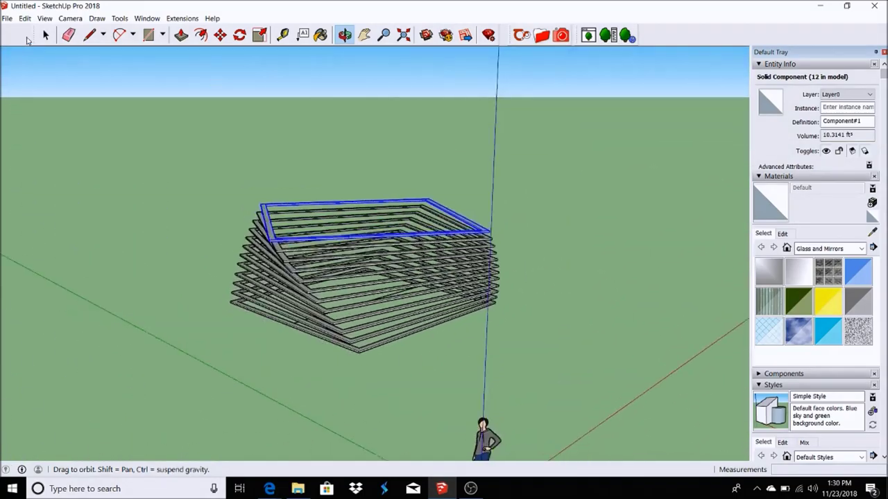
{"action": "left_click", "coordinate": [24, 18]}
Copy the grouped frame stack and paste a copy of it
{"action": "left_click", "coordinate": [56, 214]}
{"action": "left_click", "coordinate": [24, 18]}
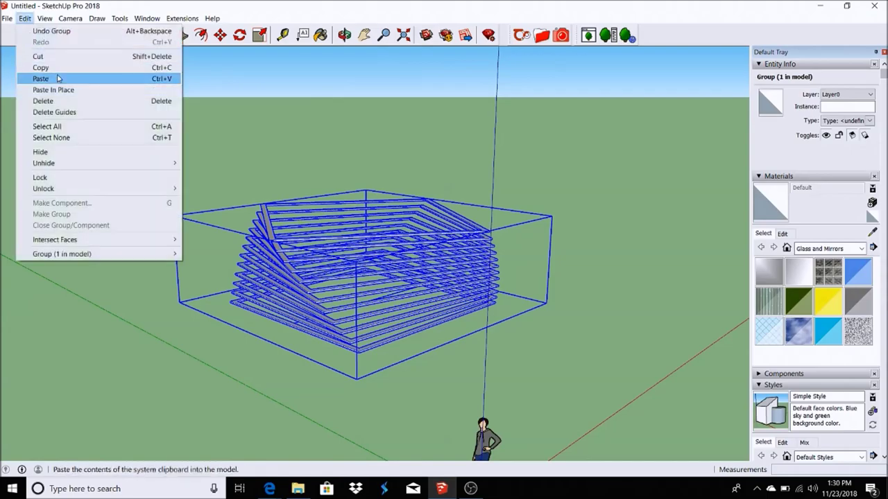
{"action": "left_click", "coordinate": [68, 84]}
{"action": "scroll", "coordinate": [306, 213], "scroll_direction": "up", "scroll_amount": 3}
{"action": "scroll", "coordinate": [306, 212], "scroll_direction": "up", "scroll_amount": 3}
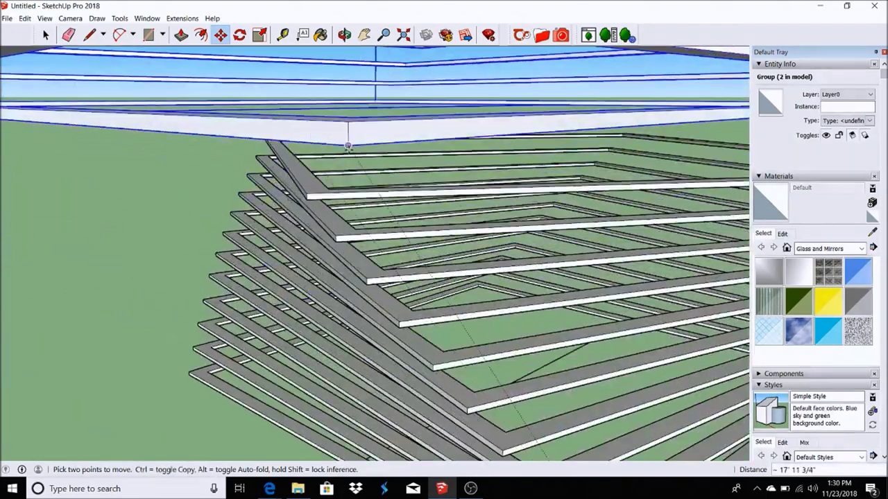
{"action": "scroll", "coordinate": [305, 212], "scroll_direction": "up", "scroll_amount": 2}
Start rotating the pasted stack about its frame corner, then cancel and orbit out
{"action": "key", "text": "q"}
{"action": "left_click", "coordinate": [291, 197]}
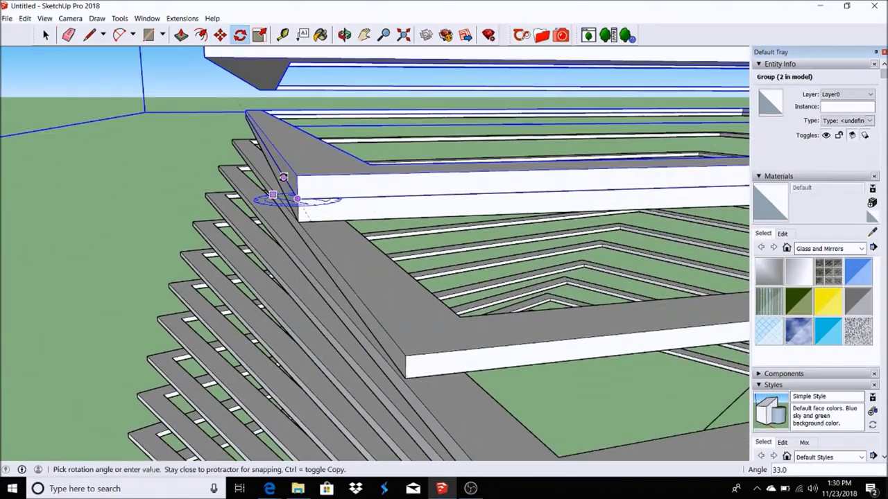
{"action": "scroll", "coordinate": [295, 143], "scroll_direction": "down", "scroll_amount": 2}
{"action": "key", "text": "Escape"}
{"action": "key", "text": "o"}
{"action": "left_click_drag", "start_coordinate": [296, 143], "coordinate": [208, 139]}
Paste a third copy of the stack and move it on top of the tower
{"action": "left_click", "coordinate": [24, 18]}
{"action": "left_click", "coordinate": [68, 89]}
{"action": "scroll", "coordinate": [333, 337], "scroll_direction": "up", "scroll_amount": 3}
{"action": "key", "text": "m"}
{"action": "left_click", "coordinate": [333, 337]}
{"action": "scroll", "coordinate": [416, 278], "scroll_direction": "down", "scroll_amount": 3}
{"action": "scroll", "coordinate": [426, 339], "scroll_direction": "up", "scroll_amount": 3}
{"action": "scroll", "coordinate": [427, 339], "scroll_direction": "up", "scroll_amount": 5}
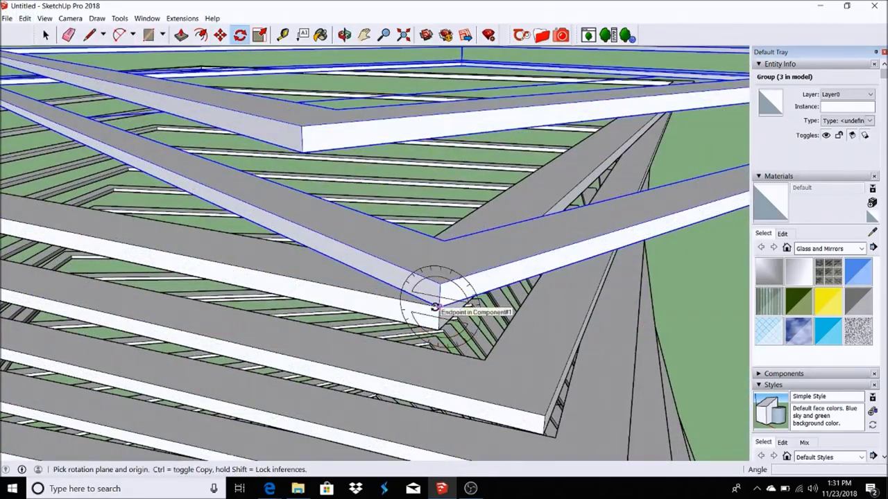
{"action": "scroll", "coordinate": [391, 287], "scroll_direction": "down", "scroll_amount": 5}
Orbit around the growing spiral tower to inspect it from several angles
{"action": "mouse_move", "coordinate": [254, 174]}
{"action": "middle_mouse_down"}
{"action": "mouse_move", "coordinate": [349, 113]}
{"action": "mouse_move", "coordinate": [256, 78]}
{"action": "middle_mouse_up"}
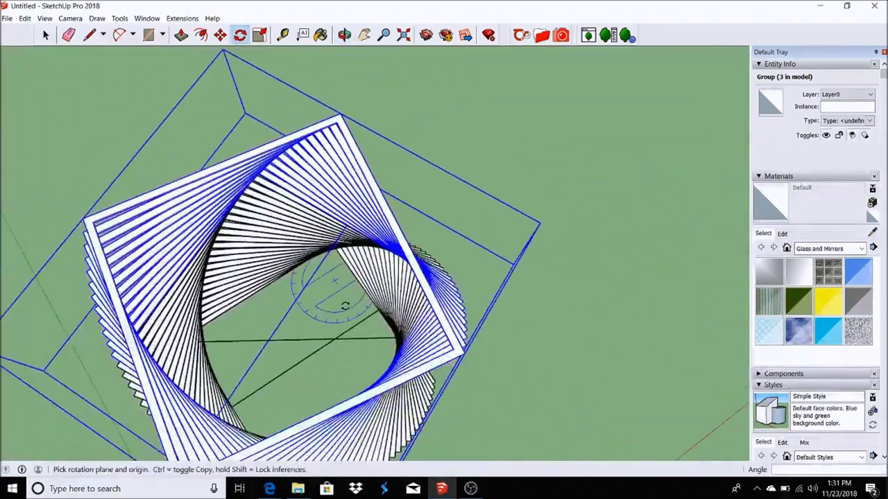
{"action": "mouse_move", "coordinate": [293, 337]}
{"action": "middle_mouse_down"}
{"action": "mouse_move", "coordinate": [347, 79]}
{"action": "mouse_move", "coordinate": [260, 341]}
{"action": "middle_mouse_up"}
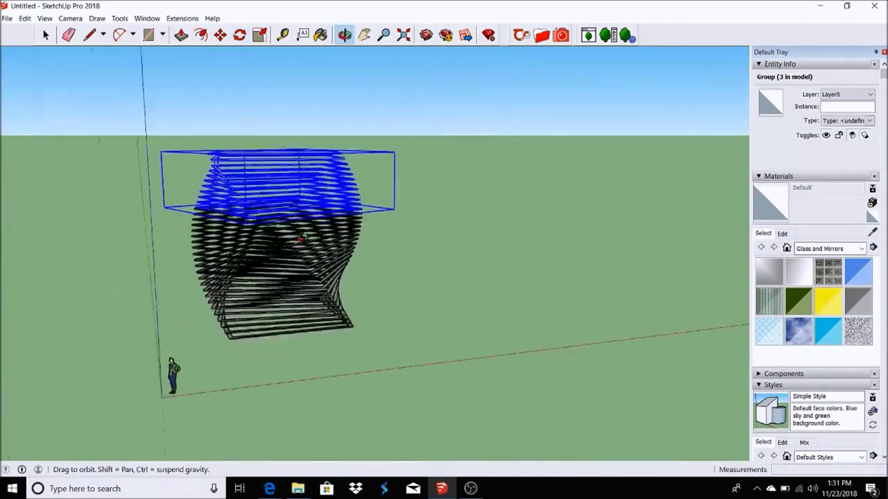
{"action": "middle_click_drag", "start_coordinate": [290, 62], "coordinate": [396, 148]}
{"action": "scroll", "coordinate": [396, 148], "scroll_direction": "up", "scroll_amount": 5}
{"action": "middle_click_drag", "start_coordinate": [238, 208], "coordinate": [389, 276]}
{"action": "key", "text": "m"}
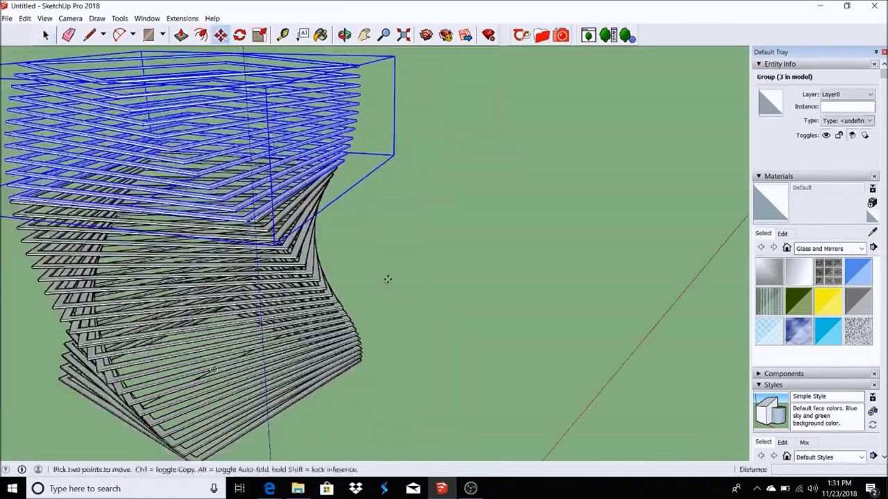
{"action": "middle_click_drag", "start_coordinate": [274, 233], "coordinate": [301, 458]}
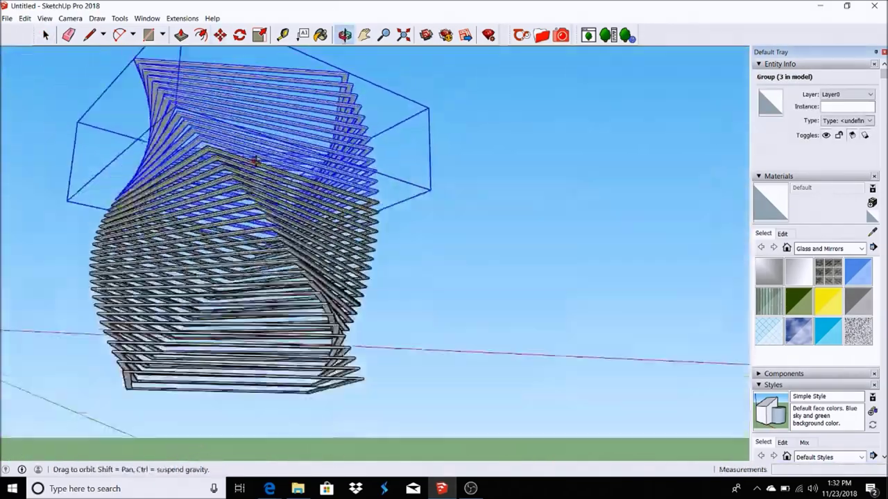
Paste a copy of the three stacks and begin rotating it, then cancel the rotation
{"action": "left_click", "coordinate": [25, 18]}
{"action": "left_click", "coordinate": [39, 77]}
{"action": "scroll", "coordinate": [255, 422], "scroll_direction": "up", "scroll_amount": 5}
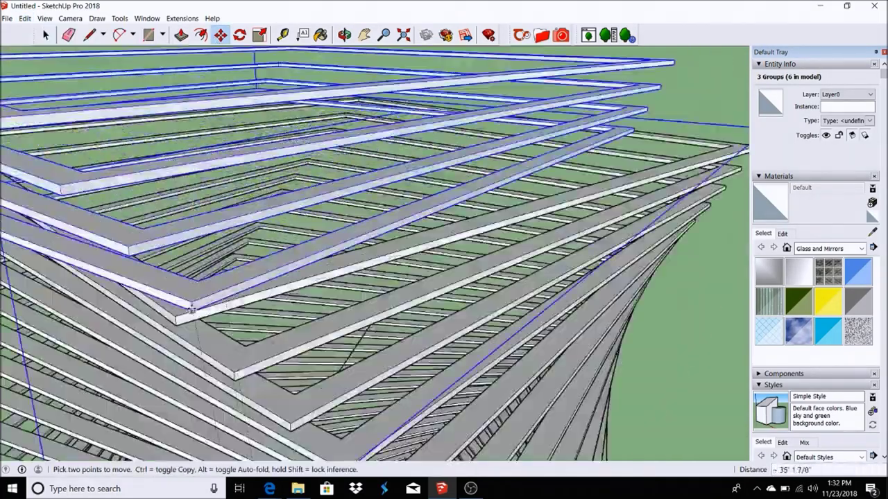
{"action": "scroll", "coordinate": [236, 312], "scroll_direction": "up", "scroll_amount": 3}
{"action": "key", "text": "q"}
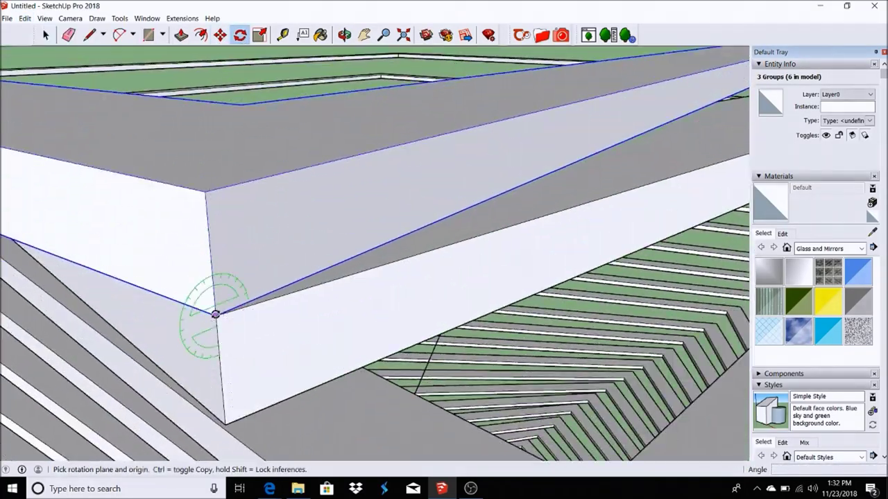
{"action": "scroll", "coordinate": [218, 315], "scroll_direction": "up", "scroll_amount": 3}
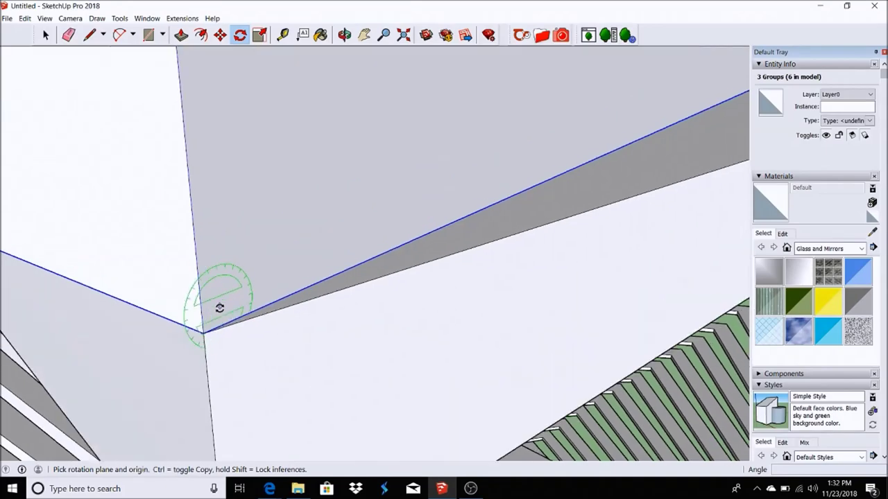
{"action": "scroll", "coordinate": [197, 345], "scroll_direction": "down", "scroll_amount": 3}
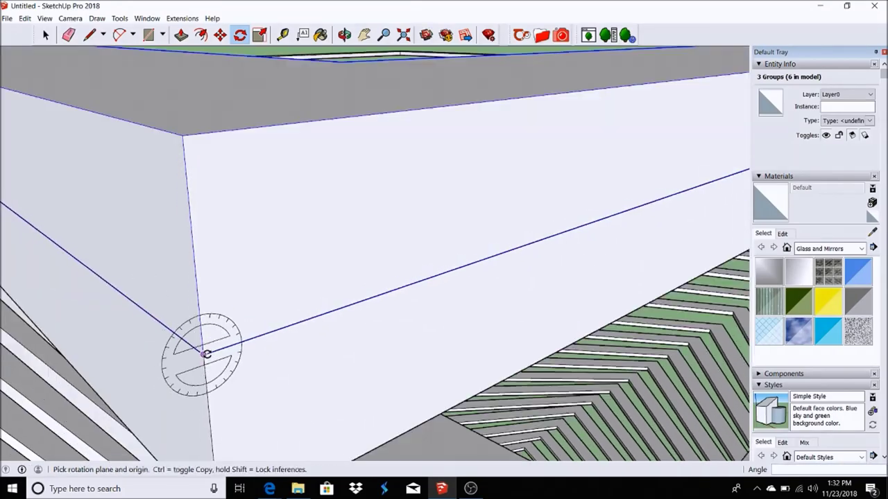
{"action": "scroll", "coordinate": [203, 353], "scroll_direction": "down", "scroll_amount": 5}
{"action": "mouse_move", "coordinate": [352, 95]}
{"action": "middle_mouse_down"}
{"action": "mouse_move", "coordinate": [244, 294]}
{"action": "mouse_move", "coordinate": [212, 263]}
{"action": "middle_mouse_up"}
{"action": "scroll", "coordinate": [341, 198], "scroll_direction": "up", "scroll_amount": 5}
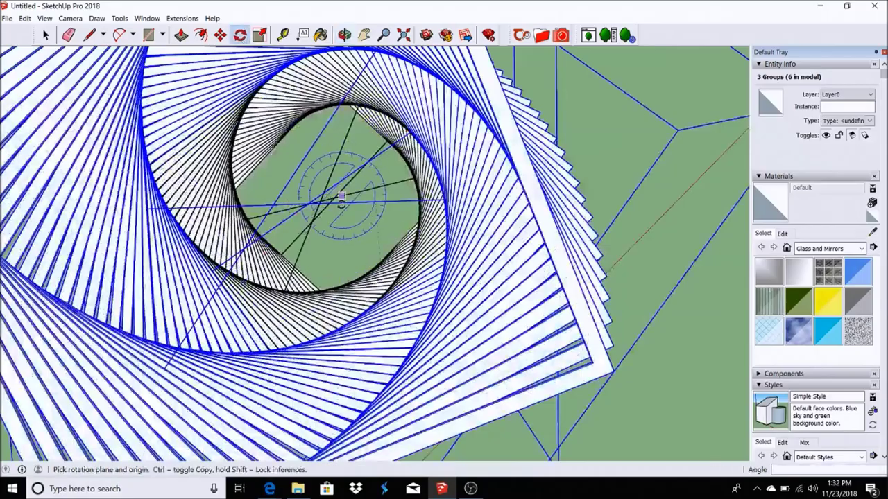
{"action": "key", "text": "Escape"}
{"action": "scroll", "coordinate": [347, 347], "scroll_direction": "down", "scroll_amount": 5}
{"action": "key", "text": "space"}
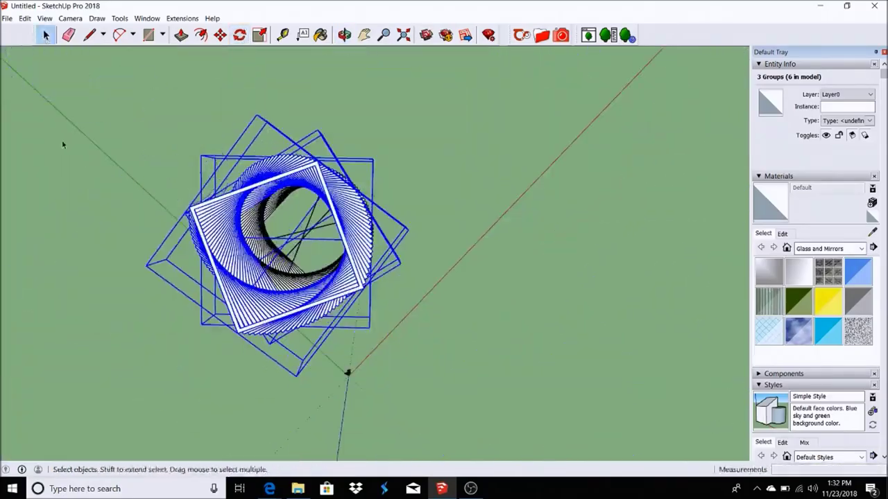
Open the spiral group and its nested groups to inspect their contents
{"action": "middle_click_drag", "start_coordinate": [347, 371], "coordinate": [360, 442]}
{"action": "left_click_drag", "start_coordinate": [360, 441], "coordinate": [409, 348]}
{"action": "key", "text": "space"}
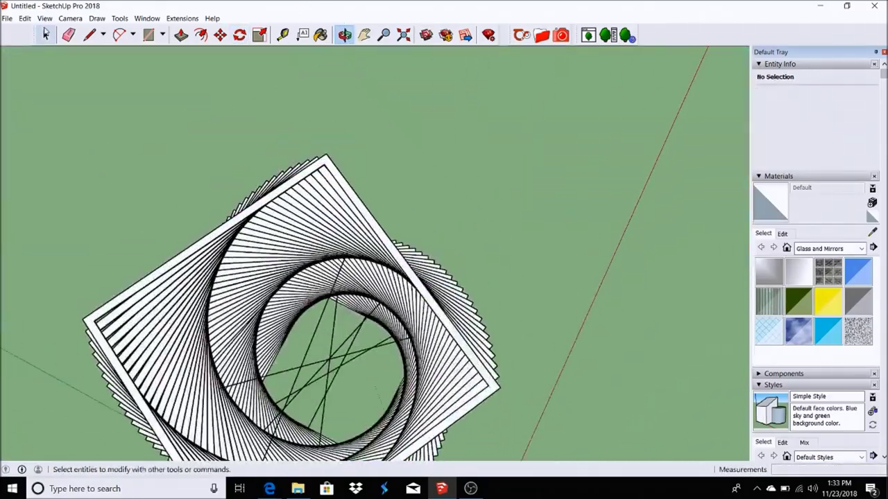
{"action": "double_click", "coordinate": [317, 331]}
{"action": "left_click", "coordinate": [351, 355]}
{"action": "double_click", "coordinate": [371, 354]}
{"action": "double_click", "coordinate": [367, 355]}
Inspect further nested spiral groups down to the deepest one, then exit group editing
{"action": "left_click", "coordinate": [445, 342]}
{"action": "double_click", "coordinate": [368, 320]}
{"action": "left_click", "coordinate": [368, 321]}
{"action": "double_click", "coordinate": [367, 320]}
{"action": "left_click", "coordinate": [368, 321]}
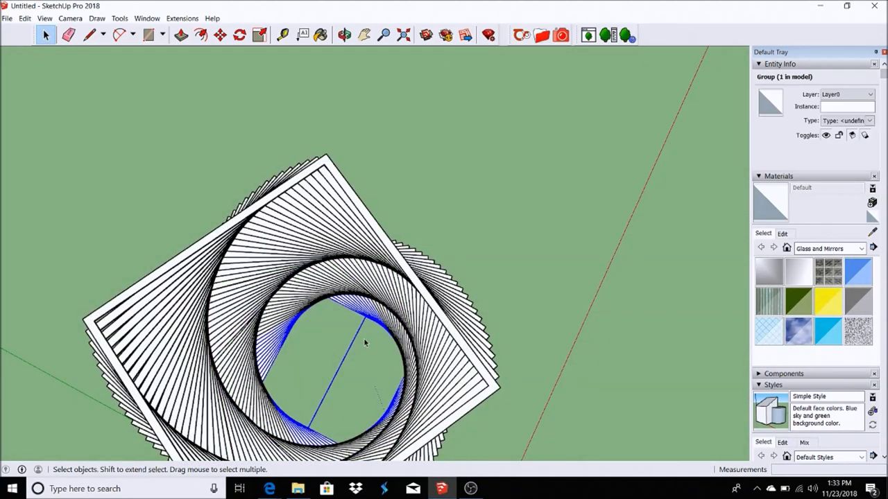
{"action": "double_click", "coordinate": [369, 330]}
{"action": "left_click", "coordinate": [525, 149]}
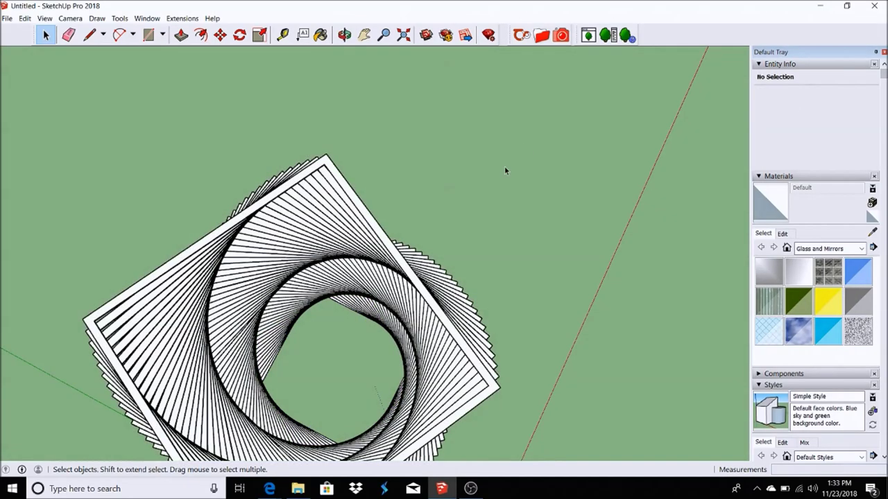
Select all six spiral groups and combine them with Make Group
{"action": "scroll", "coordinate": [417, 243], "scroll_direction": "down", "scroll_amount": 5}
{"action": "key", "text": "ctrl+a"}
{"action": "right_click", "coordinate": [400, 219]}
{"action": "left_click", "coordinate": [434, 318]}
{"action": "key", "text": "o"}
{"action": "left_click_drag", "start_coordinate": [436, 375], "coordinate": [485, 277]}
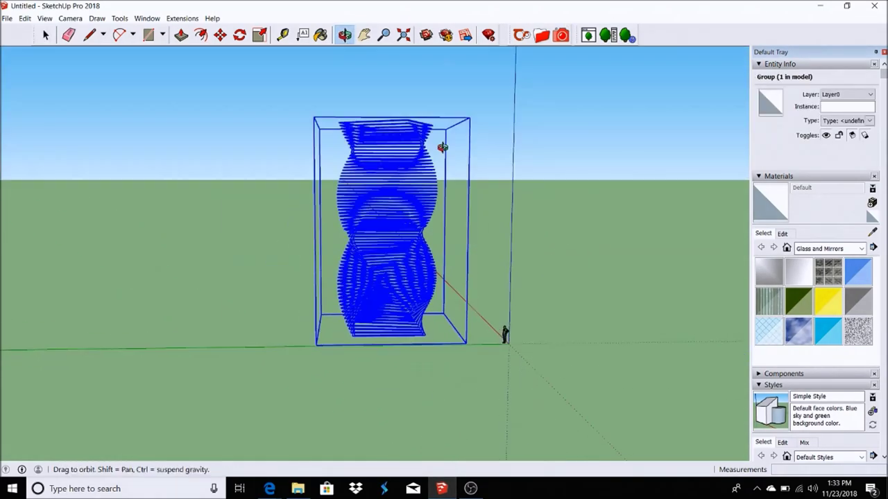
From the back view, turn the tower 90° onto its side and lower it to the ground
{"action": "left_click", "coordinate": [70, 18]}
{"action": "left_click", "coordinate": [229, 87]}
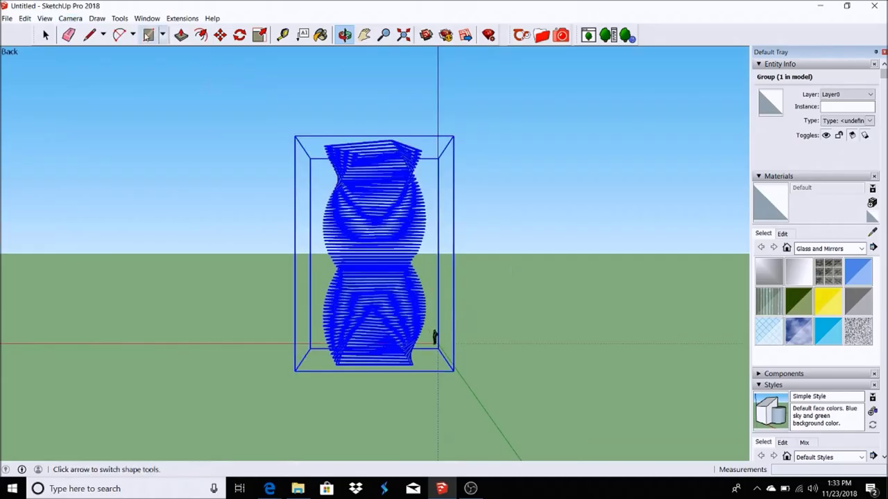
{"action": "left_click", "coordinate": [455, 215]}
{"action": "left_click", "coordinate": [489, 215]}
{"action": "mouse_move", "coordinate": [225, 84]}
{"action": "left_mouse_down"}
{"action": "mouse_move", "coordinate": [220, 275]}
{"action": "mouse_move", "coordinate": [646, 190]}
{"action": "mouse_move", "coordinate": [312, 341]}
{"action": "mouse_move", "coordinate": [497, 260]}
{"action": "mouse_move", "coordinate": [388, 263]}
{"action": "mouse_move", "coordinate": [332, 229]}
{"action": "left_mouse_up"}
{"action": "key", "text": "o"}
Switch to the Front standard view looking into the tunnel opening
{"action": "left_click", "coordinate": [70, 18]}
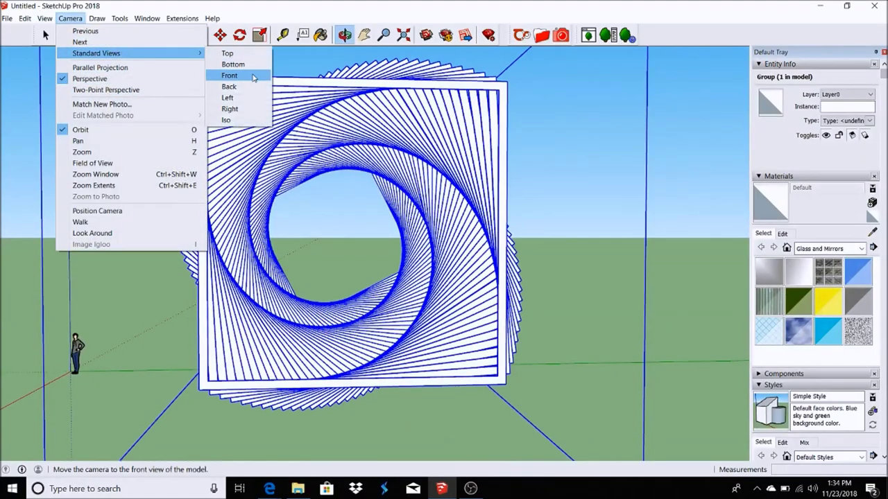
{"action": "left_click", "coordinate": [254, 78]}
{"action": "scroll", "coordinate": [416, 250], "scroll_direction": "up", "scroll_amount": 5}
{"action": "left_click_drag", "start_coordinate": [430, 263], "coordinate": [411, 213]}
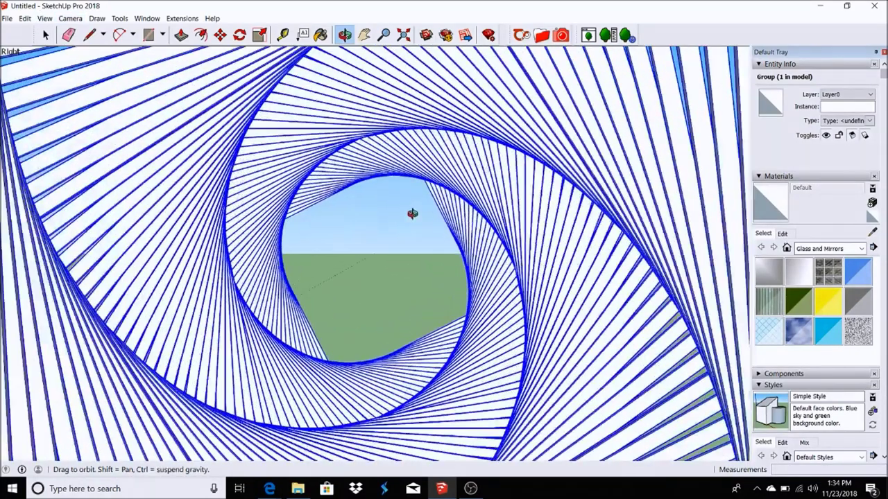
Preview the tunnel in Thea's interactive render, then close the renderer
{"action": "left_click", "coordinate": [561, 36]}
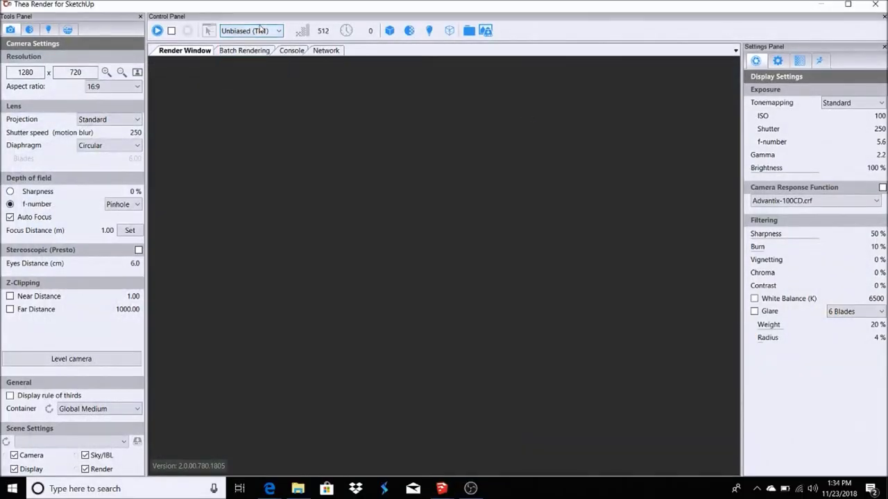
{"action": "left_click", "coordinate": [160, 32]}
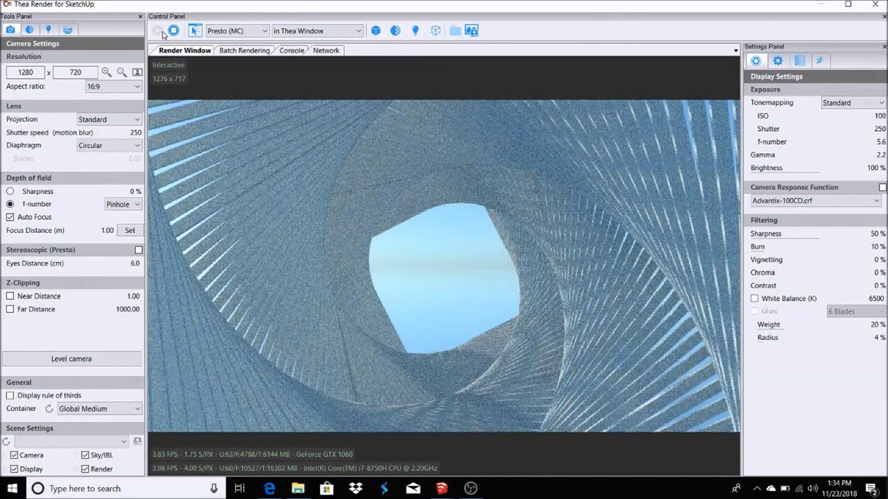
{"action": "left_click", "coordinate": [860, 6]}
{"action": "scroll", "coordinate": [332, 290], "scroll_direction": "up", "scroll_amount": 5}
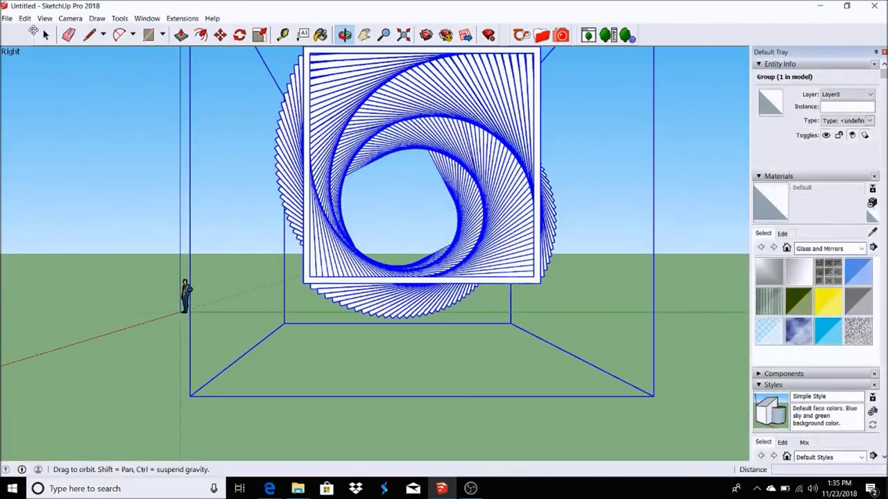
{"action": "left_click_drag", "start_coordinate": [333, 289], "coordinate": [235, 194]}
In Top view, close the walkway outline into a rectangular face
{"action": "left_click", "coordinate": [70, 18]}
{"action": "left_click", "coordinate": [229, 51]}
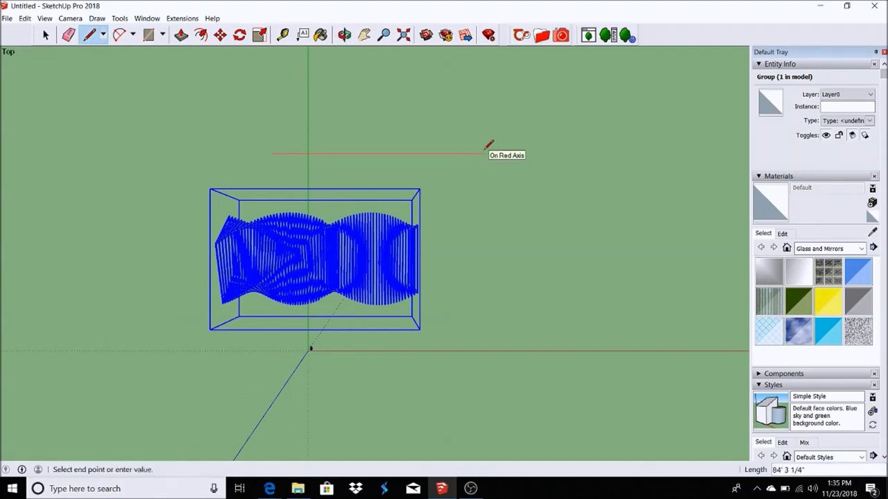
{"action": "left_click", "coordinate": [269, 115]}
{"action": "left_click", "coordinate": [272, 153]}
{"action": "scroll", "coordinate": [446, 105], "scroll_direction": "up", "scroll_amount": 3}
Group the walkway face and push/pull it into a thin slab
{"action": "left_click_drag", "start_coordinate": [61, 143], "coordinate": [541, 240]}
{"action": "right_click", "coordinate": [414, 197]}
{"action": "left_click", "coordinate": [468, 284]}
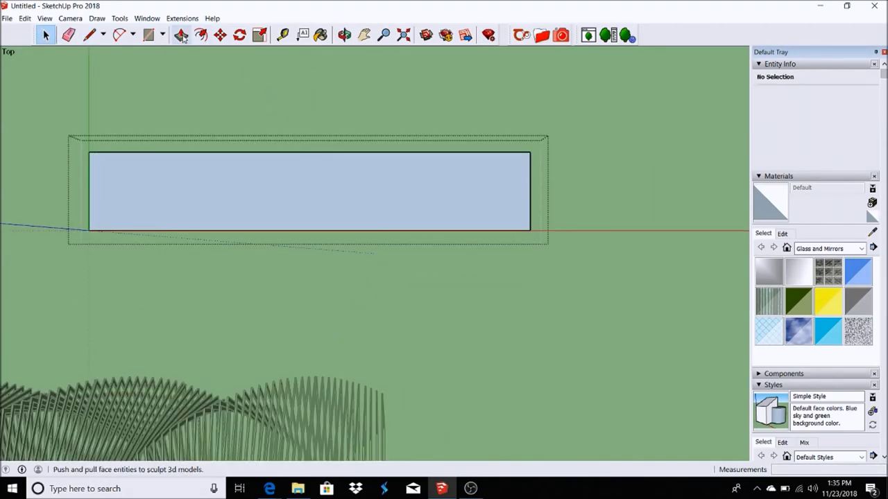
{"action": "left_click", "coordinate": [180, 35]}
{"action": "left_click", "coordinate": [305, 201]}
{"action": "left_click", "coordinate": [307, 206]}
{"action": "key", "text": "space"}
{"action": "left_click", "coordinate": [336, 293]}
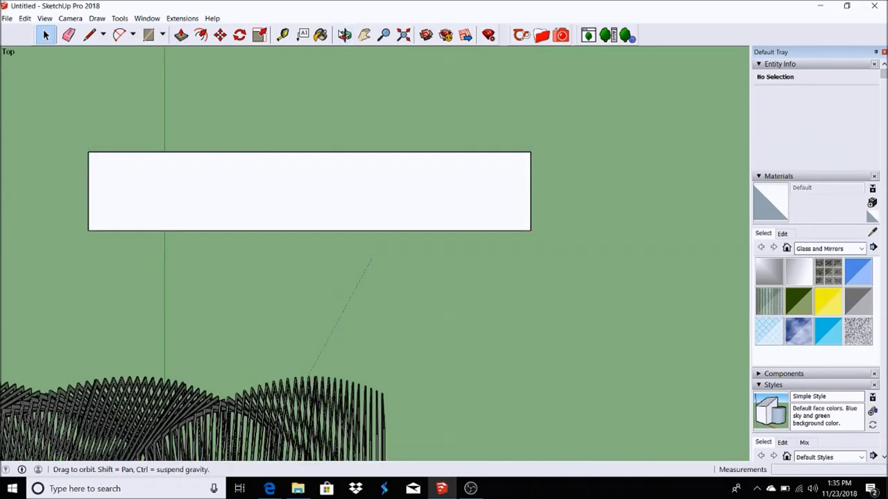
{"action": "mouse_move", "coordinate": [506, 293]}
{"action": "left_mouse_down"}
{"action": "mouse_move", "coordinate": [317, 240]}
{"action": "mouse_move", "coordinate": [7, 340]}
{"action": "left_mouse_up"}
Start moving the slab, then cancel and view the tunnel from the Right standard view
{"action": "key", "text": "m"}
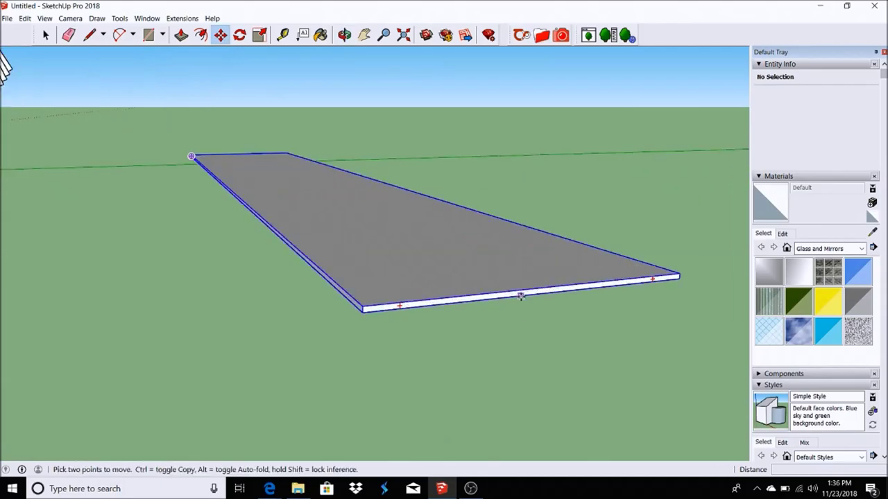
{"action": "left_click", "coordinate": [569, 300]}
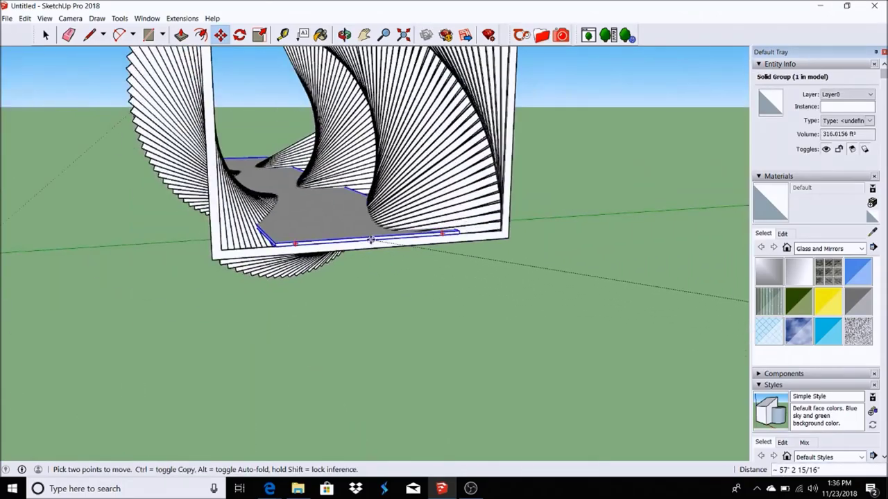
{"action": "key", "text": "Escape"}
{"action": "left_click", "coordinate": [69, 19]}
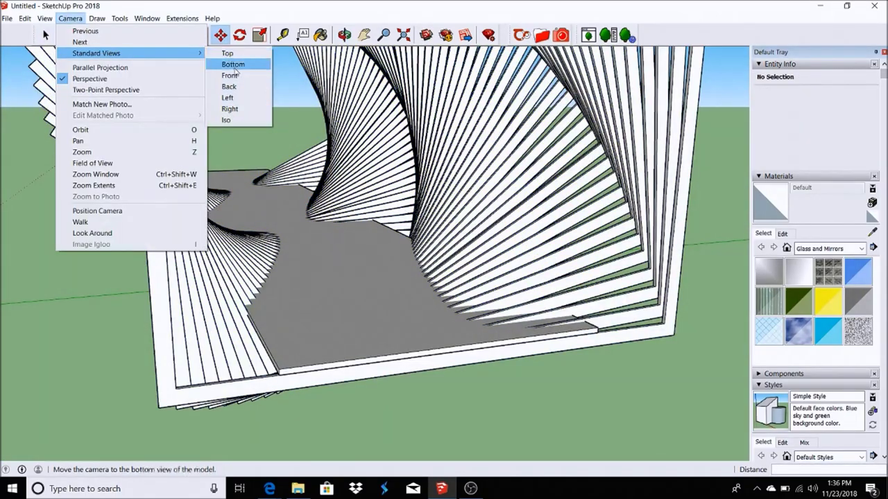
{"action": "left_click", "coordinate": [225, 57]}
{"action": "left_click", "coordinate": [70, 18]}
{"action": "left_click", "coordinate": [235, 111]}
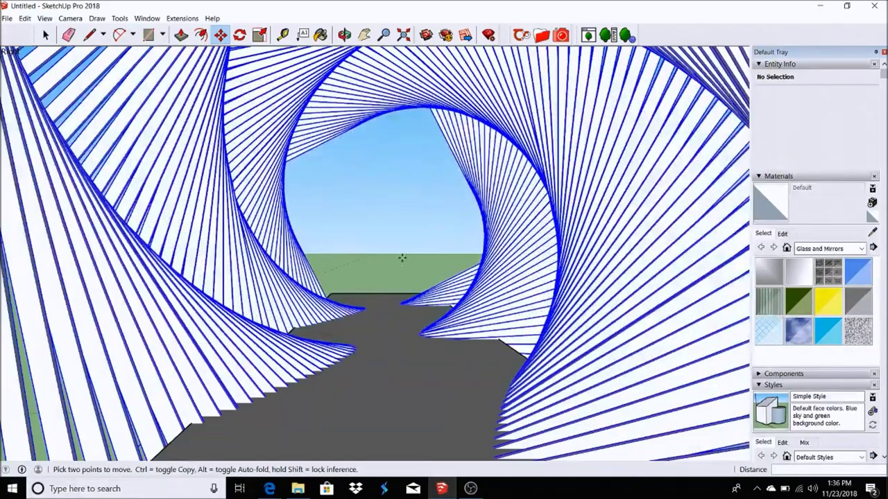
{"action": "key", "text": "o"}
{"action": "left_click_drag", "start_coordinate": [358, 275], "coordinate": [374, 381]}
{"action": "scroll", "coordinate": [374, 381], "scroll_direction": "up", "scroll_amount": 5}
Stretch the walkway slab with Scale along its length to run through the tunnel
{"action": "left_click", "coordinate": [45, 35]}
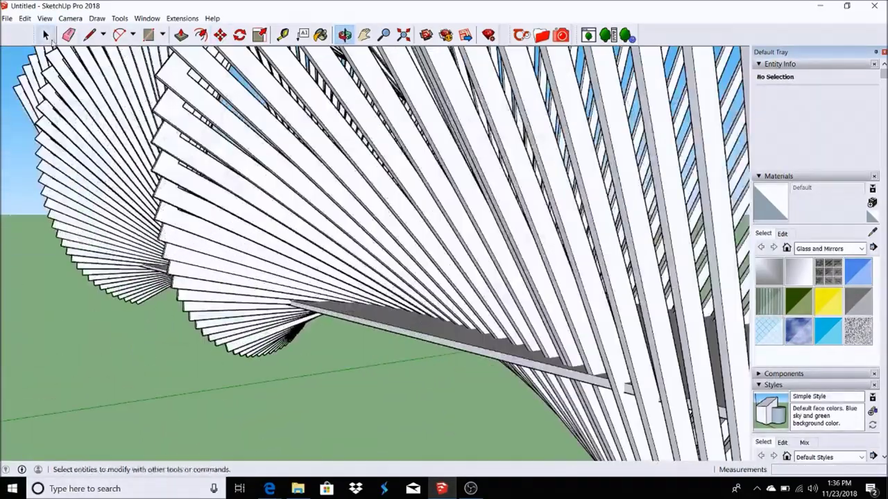
{"action": "left_click", "coordinate": [259, 35]}
{"action": "scroll", "coordinate": [381, 263], "scroll_direction": "down", "scroll_amount": 5}
{"action": "scroll", "coordinate": [381, 263], "scroll_direction": "up", "scroll_amount": 5}
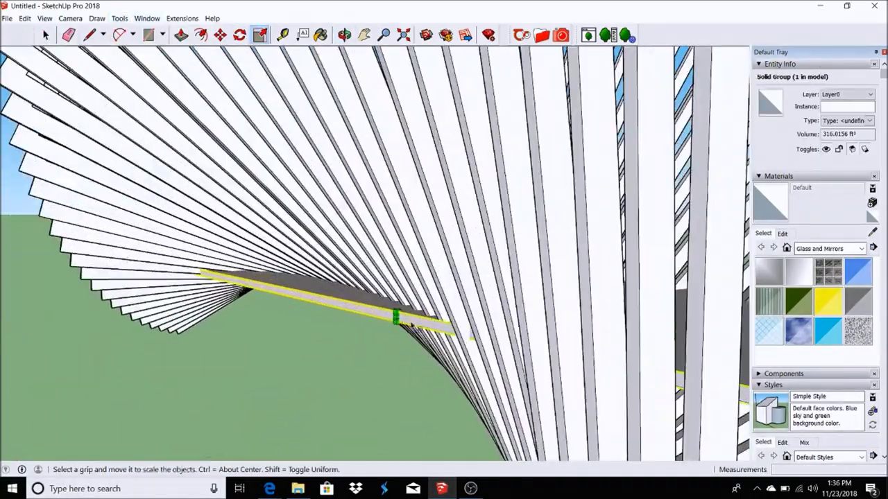
{"action": "left_click", "coordinate": [242, 332]}
{"action": "left_click", "coordinate": [563, 299]}
{"action": "scroll", "coordinate": [416, 278], "scroll_direction": "down", "scroll_amount": 5}
{"action": "middle_click_drag", "start_coordinate": [416, 278], "coordinate": [321, 218]}
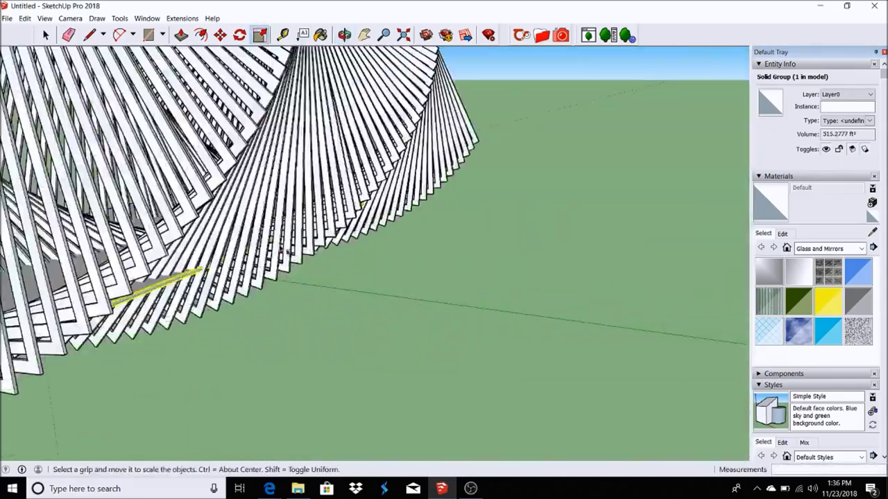
Orbit out over the whole tunnel and return to the Right standard view
{"action": "scroll", "coordinate": [321, 217], "scroll_direction": "up", "scroll_amount": 5}
{"action": "scroll", "coordinate": [321, 218], "scroll_direction": "up", "scroll_amount": 3}
{"action": "middle_click_drag", "start_coordinate": [353, 252], "coordinate": [414, 330]}
{"action": "scroll", "coordinate": [414, 330], "scroll_direction": "down", "scroll_amount": 8}
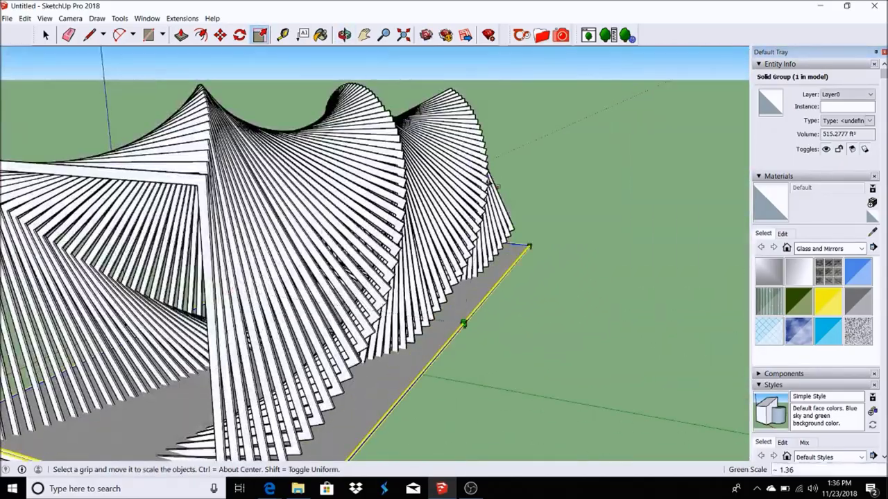
{"action": "left_click", "coordinate": [70, 18]}
{"action": "left_click", "coordinate": [230, 109]}
{"action": "left_click", "coordinate": [337, 225]}
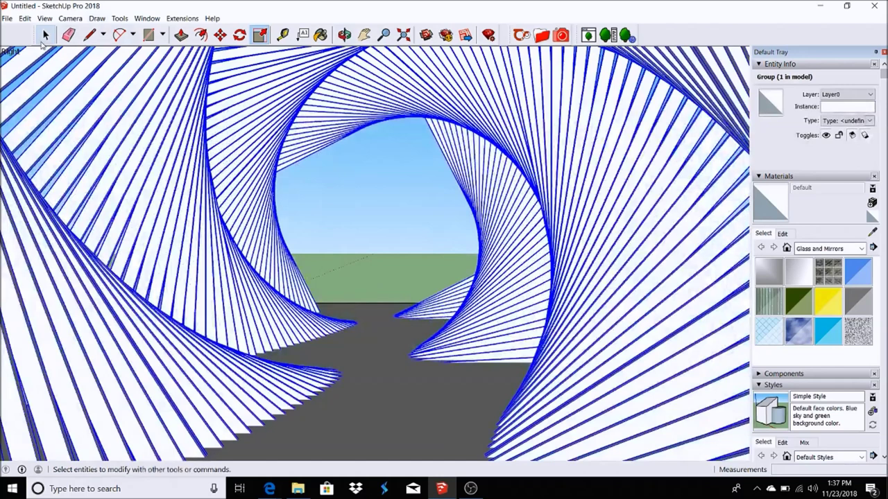
{"action": "left_click", "coordinate": [336, 211]}
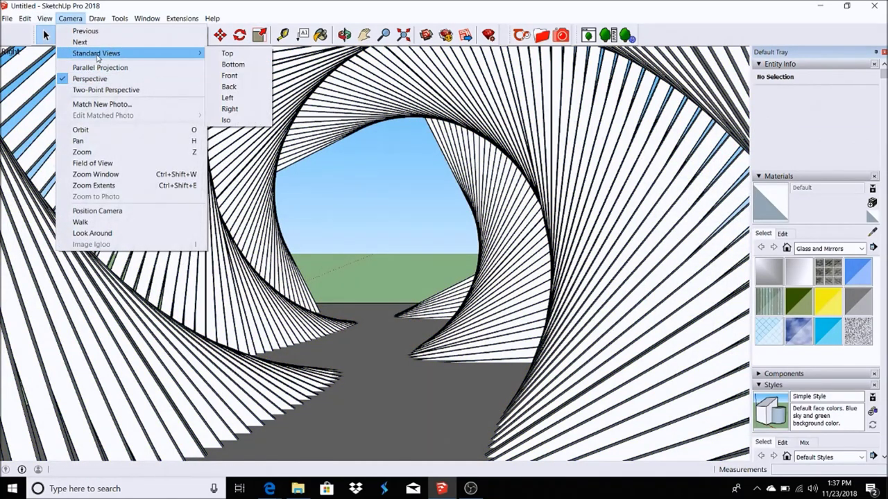
Add Scene 1 for the through-tunnel view, run Thea's interactive render, then minimize it
{"action": "left_click", "coordinate": [164, 189]}
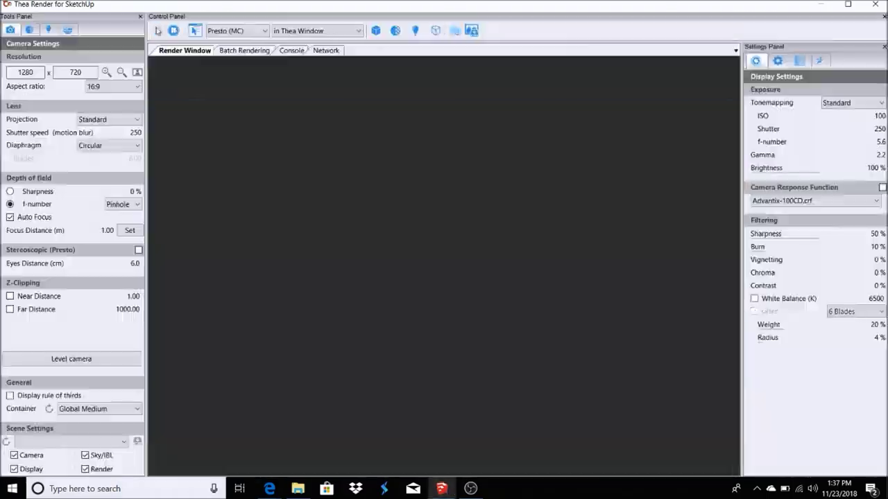
{"action": "left_click", "coordinate": [174, 30]}
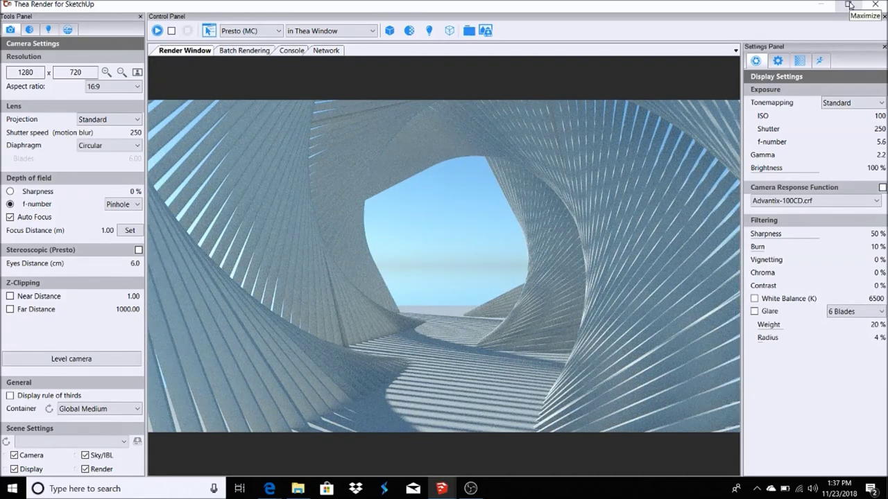
{"action": "left_click", "coordinate": [818, 5]}
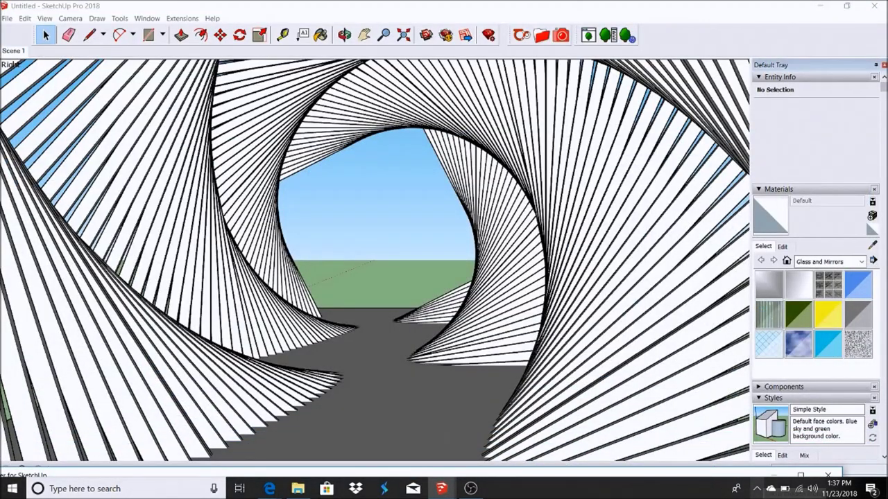
Draw a large ground rectangle beyond the tunnel
{"action": "scroll", "coordinate": [249, 380], "scroll_direction": "down", "scroll_amount": 5}
{"action": "key", "text": "r"}
{"action": "middle_click_drag", "start_coordinate": [250, 380], "coordinate": [260, 376]}
{"action": "left_click", "coordinate": [127, 133]}
{"action": "scroll", "coordinate": [623, 310], "scroll_direction": "down", "scroll_amount": 3}
{"action": "left_click", "coordinate": [627, 324]}
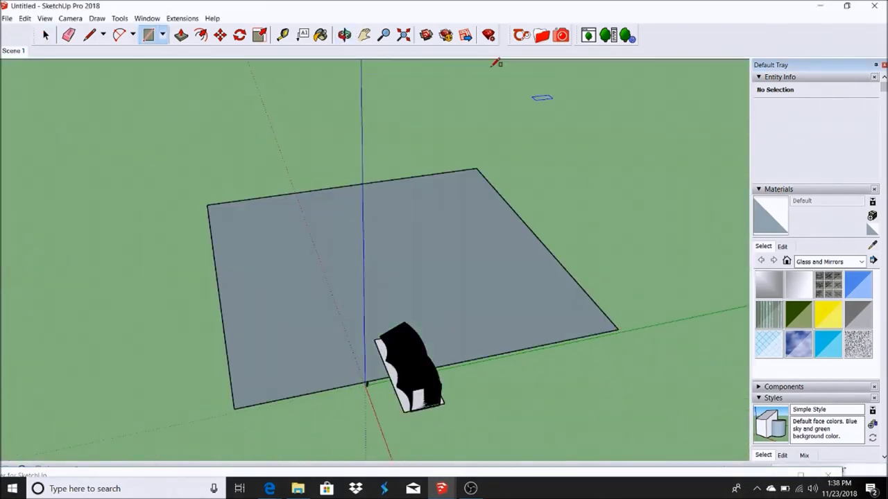
{"action": "scroll", "coordinate": [589, 178], "scroll_direction": "up", "scroll_amount": 5}
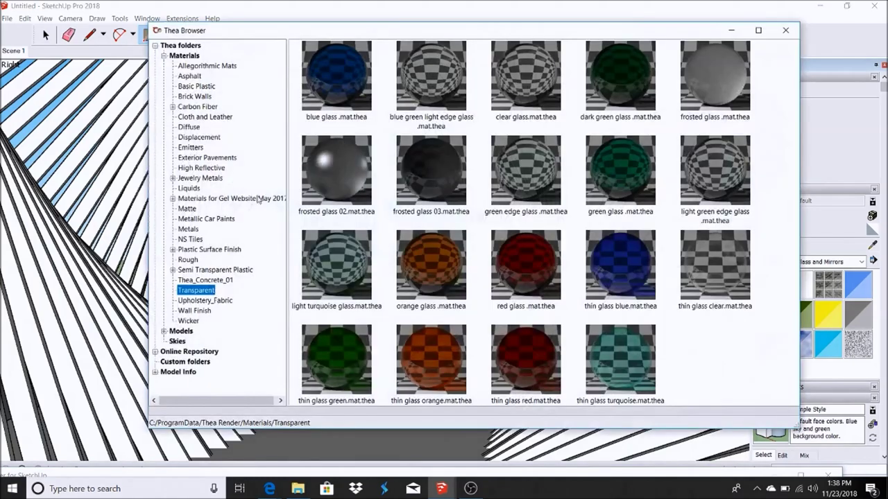
Apply Grass from the Thea Browser's Ground material folder to the ground plane
{"action": "left_click", "coordinate": [163, 55]}
{"action": "left_click", "coordinate": [155, 86]}
{"action": "left_click", "coordinate": [163, 147]}
{"action": "left_click", "coordinate": [187, 157]}
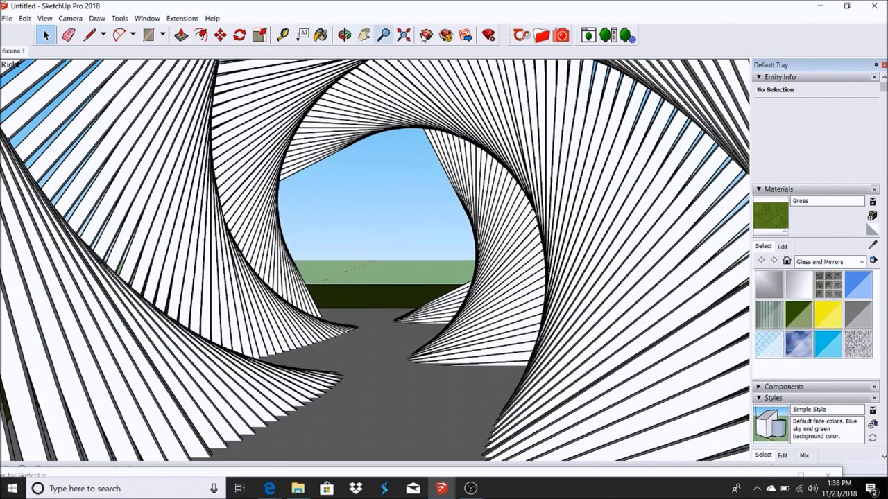
Place a Hedge maple tree from the Laubwerk Browser and move it beside the first tree
{"action": "left_click", "coordinate": [588, 35]}
{"action": "left_click", "coordinate": [568, 135]}
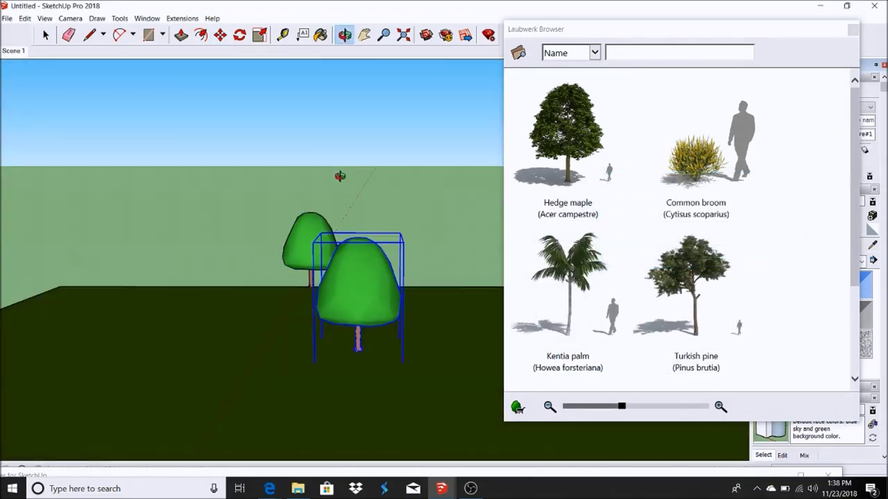
{"action": "left_click_drag", "start_coordinate": [340, 175], "coordinate": [292, 420]}
{"action": "key", "text": "space"}
{"action": "left_click", "coordinate": [221, 34]}
{"action": "left_click", "coordinate": [242, 383]}
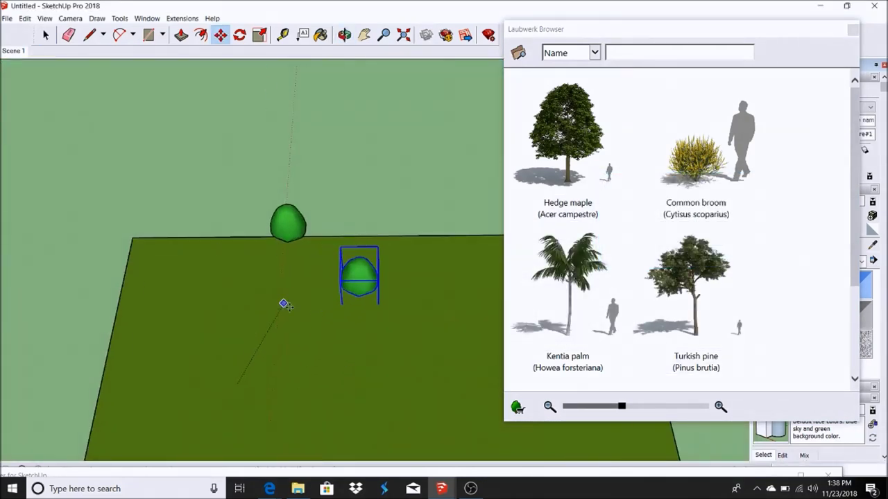
{"action": "left_click", "coordinate": [247, 280]}
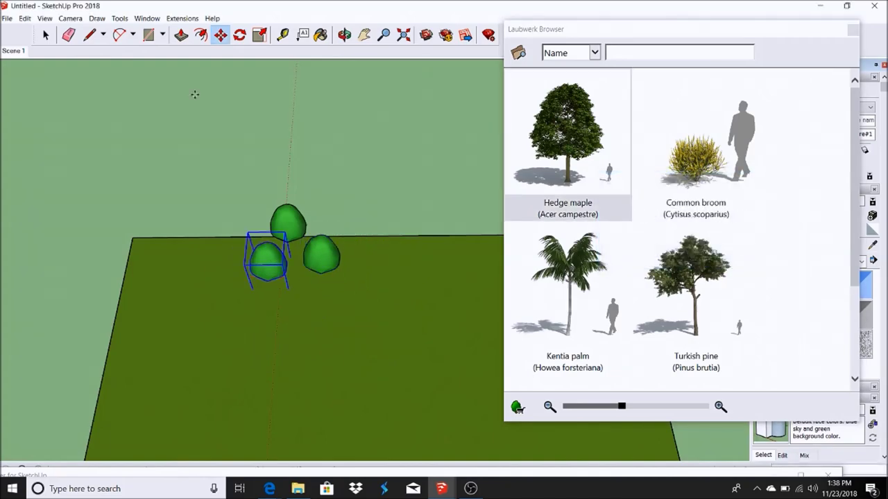
Place more Hedge maple trees, then return to the Scene 1 tunnel view
{"action": "left_click", "coordinate": [728, 253]}
{"action": "left_click", "coordinate": [722, 258]}
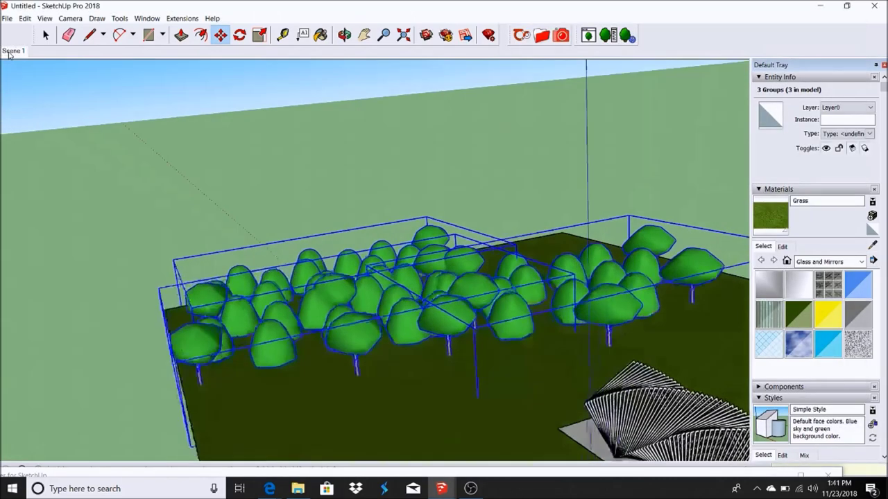
{"action": "left_click", "coordinate": [12, 51]}
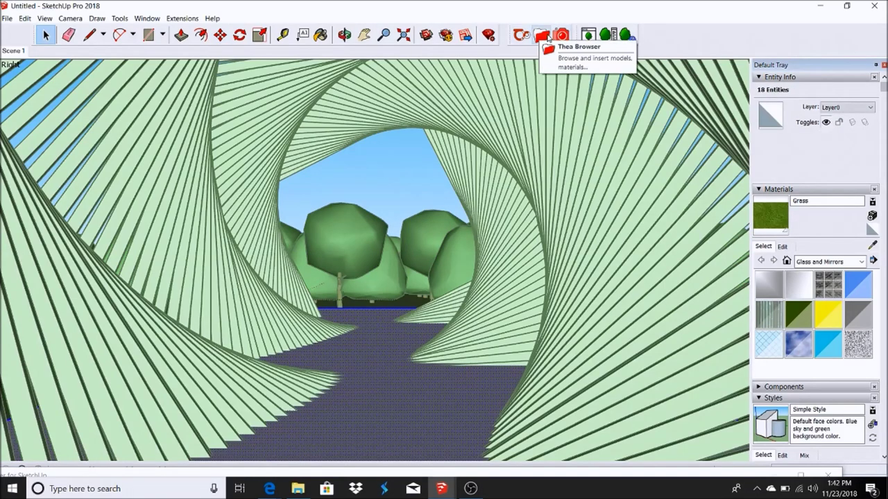
Paint the walkway with ipz_long_board_dark from the Thea Browser's Wood materials
{"action": "left_click", "coordinate": [542, 35]}
{"action": "left_click", "coordinate": [186, 245]}
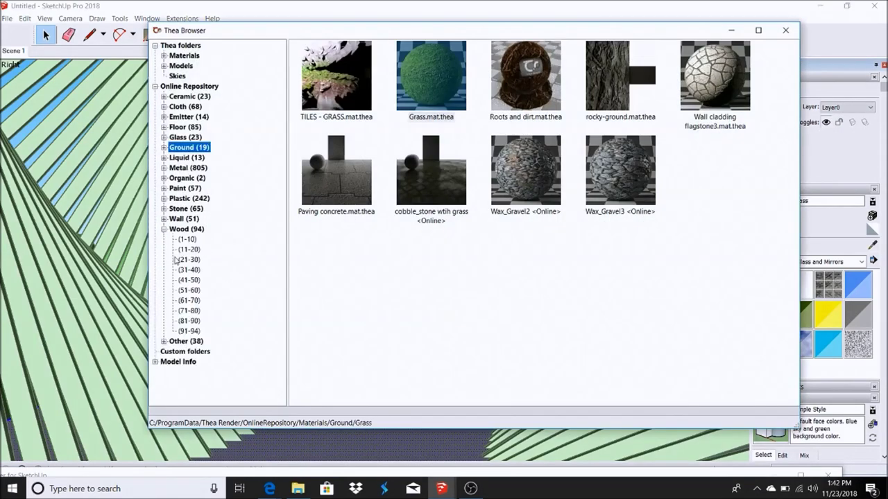
{"action": "left_click", "coordinate": [188, 238]}
{"action": "left_click", "coordinate": [189, 249]}
{"action": "double_click", "coordinate": [432, 75]}
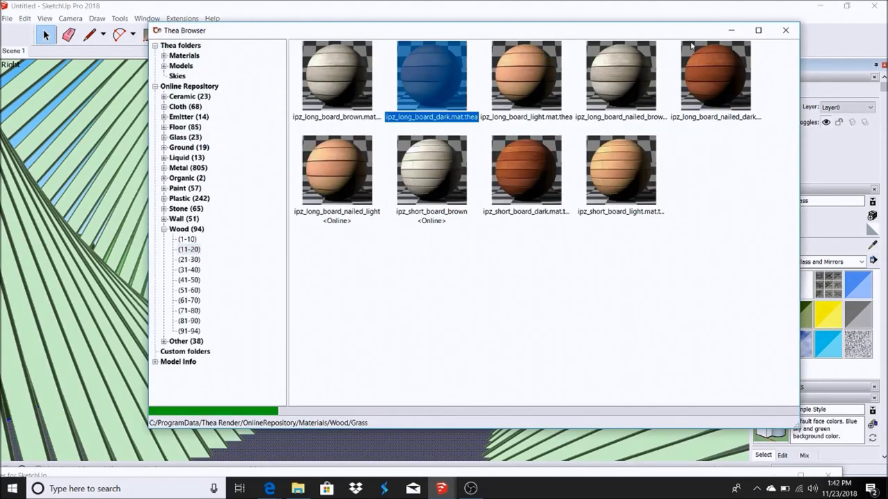
{"action": "left_click", "coordinate": [387, 409]}
Rotate and resize the plank texture to run along the walkway, then select everything
{"action": "right_click", "coordinate": [393, 392]}
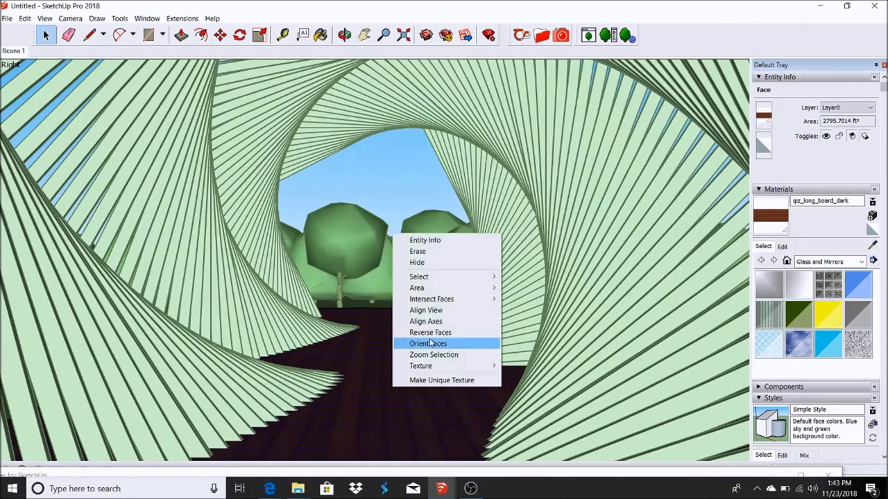
{"action": "left_click", "coordinate": [522, 363]}
{"action": "left_click_drag", "start_coordinate": [240, 384], "coordinate": [232, 378]}
{"action": "left_click_drag", "start_coordinate": [366, 403], "coordinate": [361, 444]}
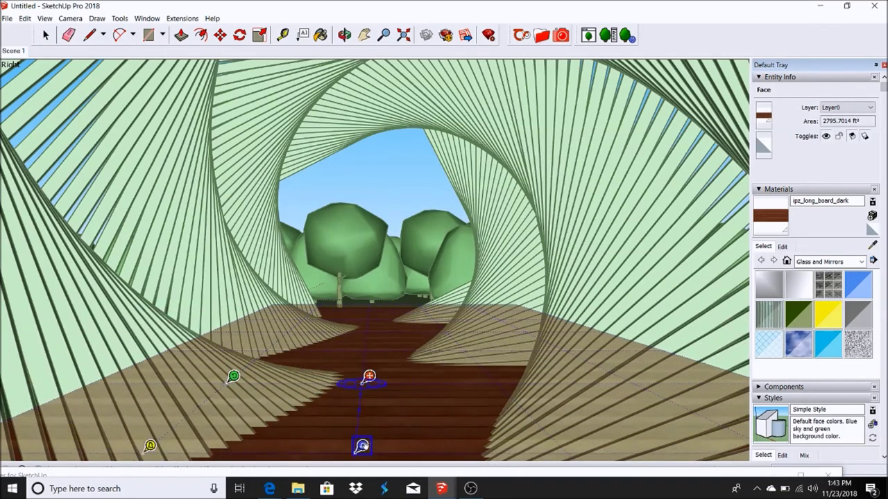
{"action": "key", "text": "space"}
{"action": "key", "text": "ctrl+a"}
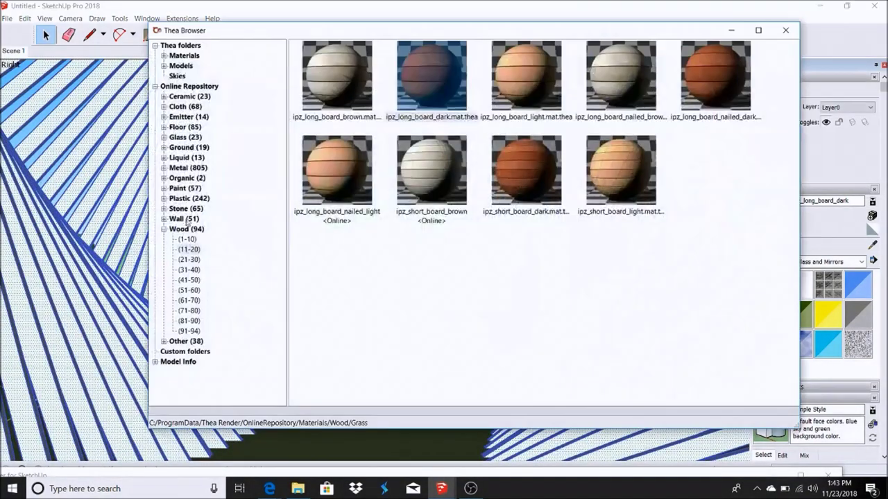
Paint the tunnel frames with Oak_Rustic_6821 wood and start a Thea render
{"action": "left_click", "coordinate": [189, 311]}
{"action": "left_click", "coordinate": [188, 290]}
{"action": "left_click", "coordinate": [188, 279]}
{"action": "left_click", "coordinate": [191, 270]}
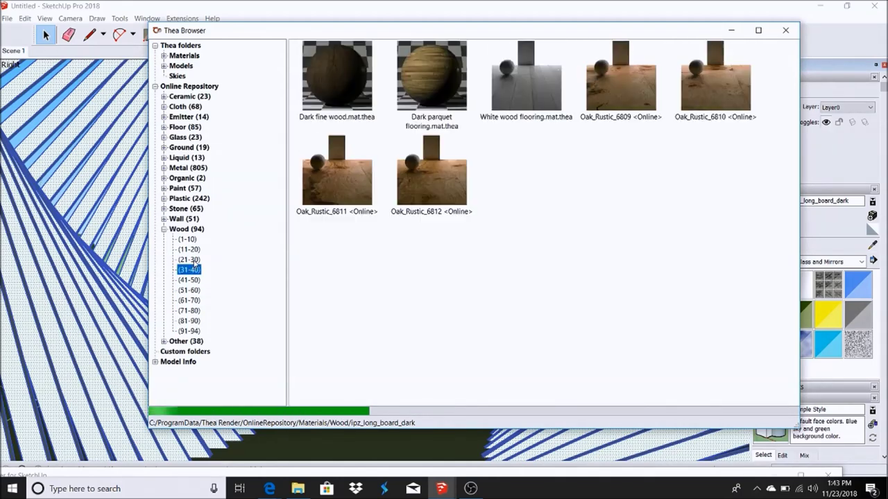
{"action": "left_click", "coordinate": [192, 259]}
{"action": "double_click", "coordinate": [337, 170]}
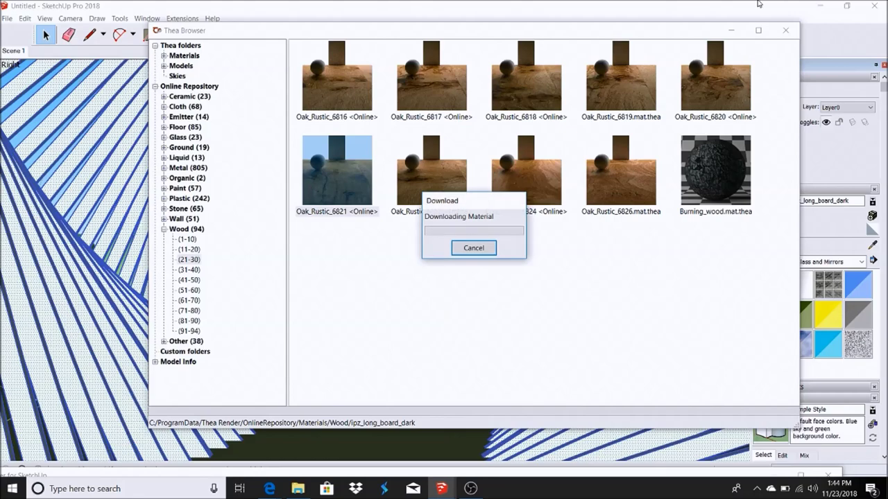
{"action": "left_click", "coordinate": [731, 29]}
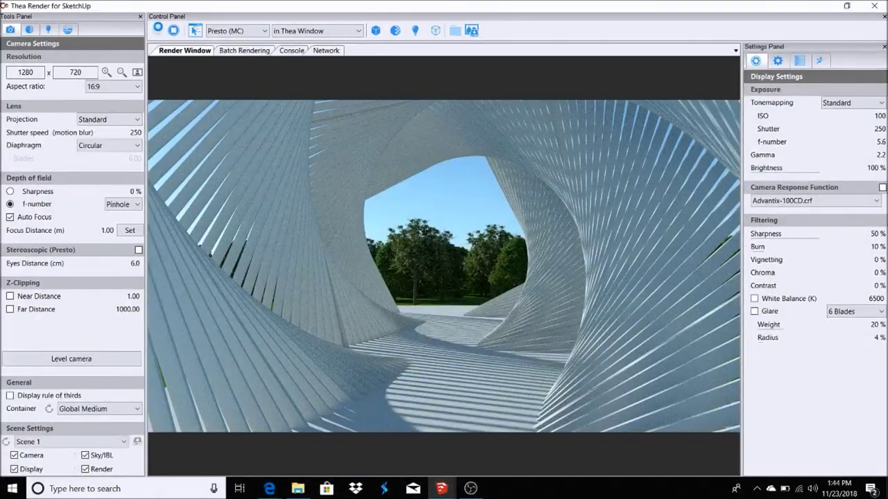
{"action": "left_click", "coordinate": [160, 30]}
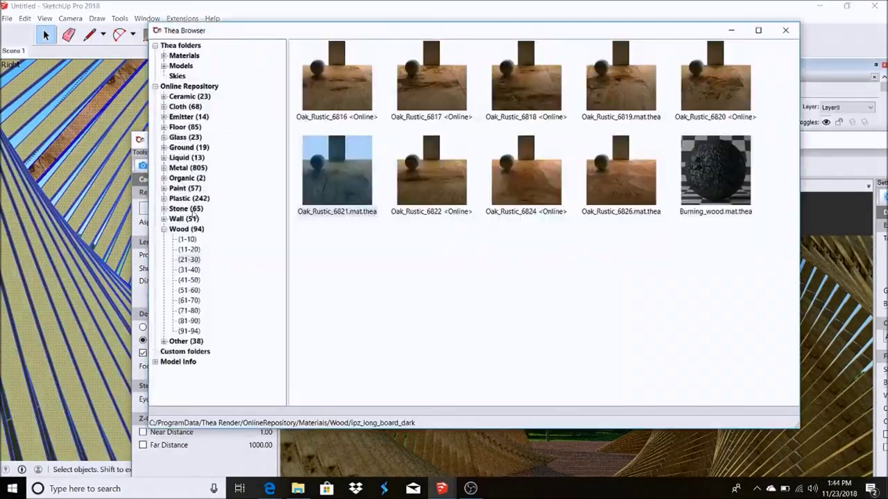
Pick ipz_long_board_brown in the Thea Wood browser, then put the browser away
{"action": "left_click", "coordinate": [189, 249]}
{"action": "left_click", "coordinate": [336, 76]}
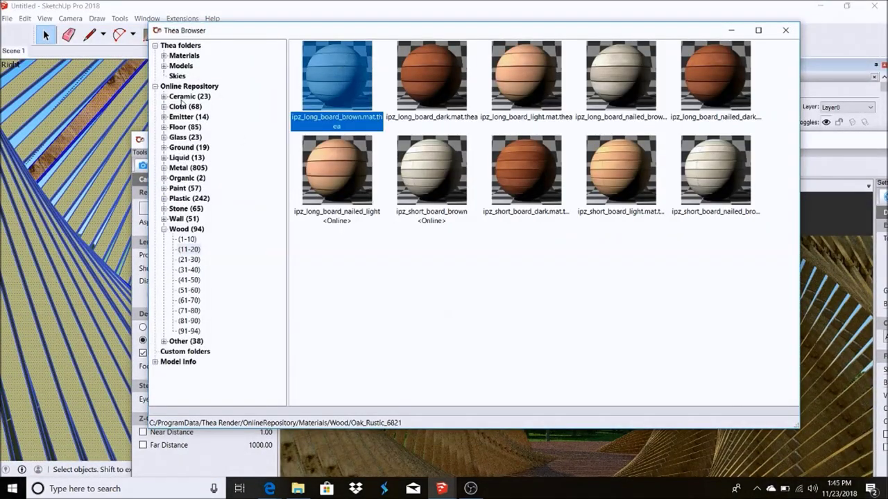
{"action": "left_click", "coordinate": [724, 30]}
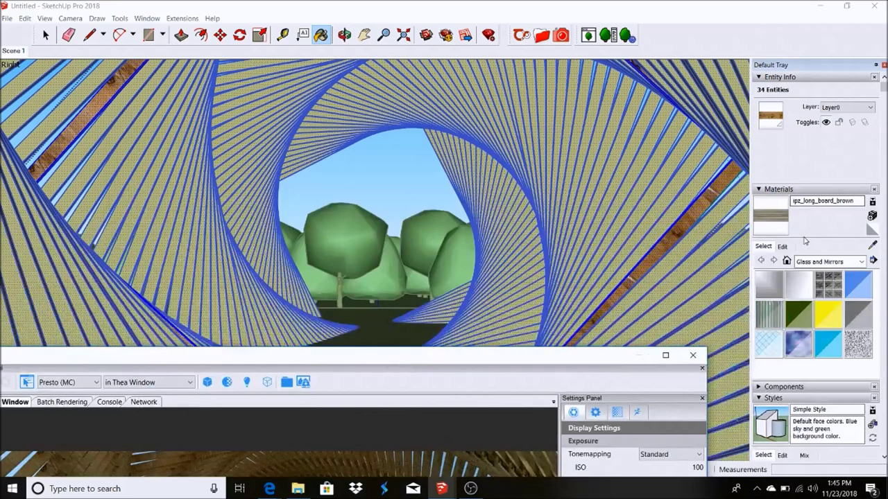
Paint the frames a Colors swatch darkened to brown Color A02, then maximize the Thea render
{"action": "left_click", "coordinate": [861, 262]}
{"action": "left_click", "coordinate": [815, 318]}
{"action": "left_click", "coordinate": [798, 284]}
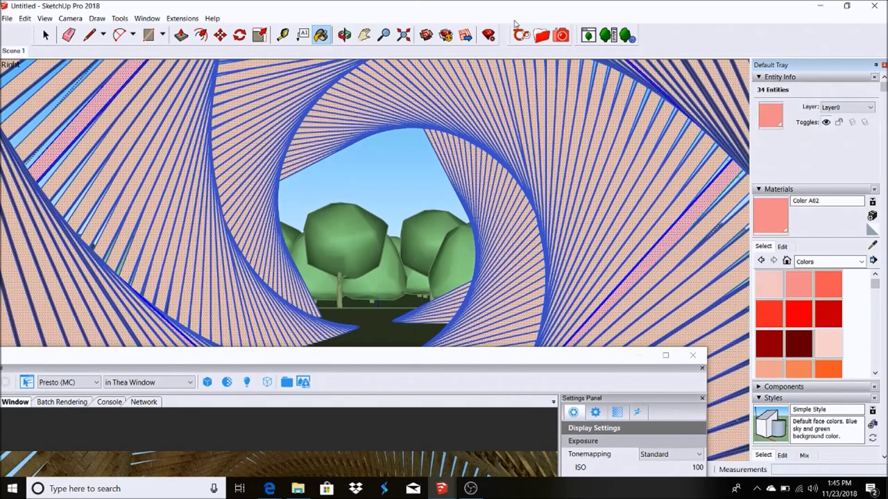
{"action": "left_click", "coordinate": [782, 247]}
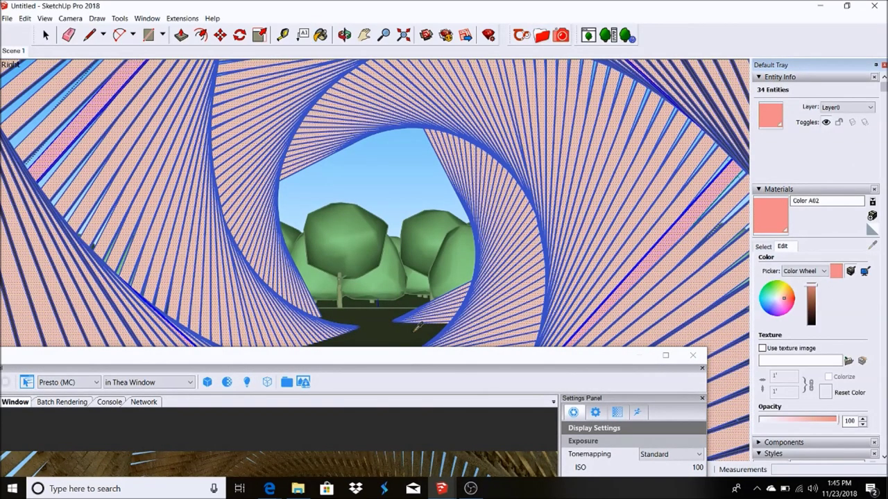
{"action": "left_click", "coordinate": [810, 309]}
{"action": "left_click", "coordinate": [402, 166]}
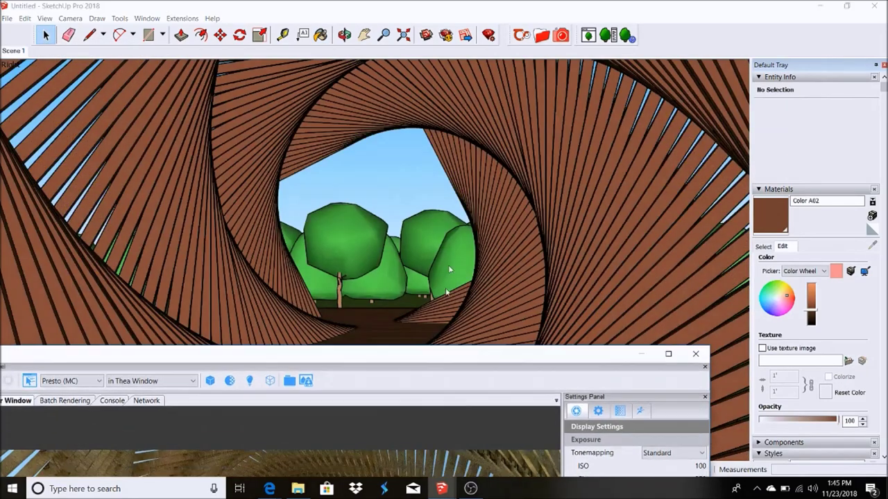
{"action": "left_click_drag", "start_coordinate": [436, 373], "coordinate": [158, 30]}
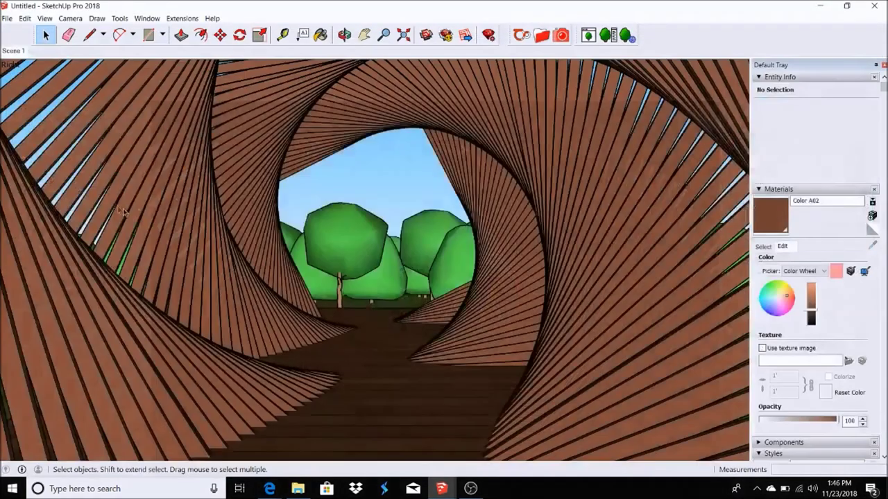
Draw a temporary rectangle in the sky and paint it with ipz_long_board_brown
{"action": "left_click", "coordinate": [148, 34]}
{"action": "left_click", "coordinate": [366, 157]}
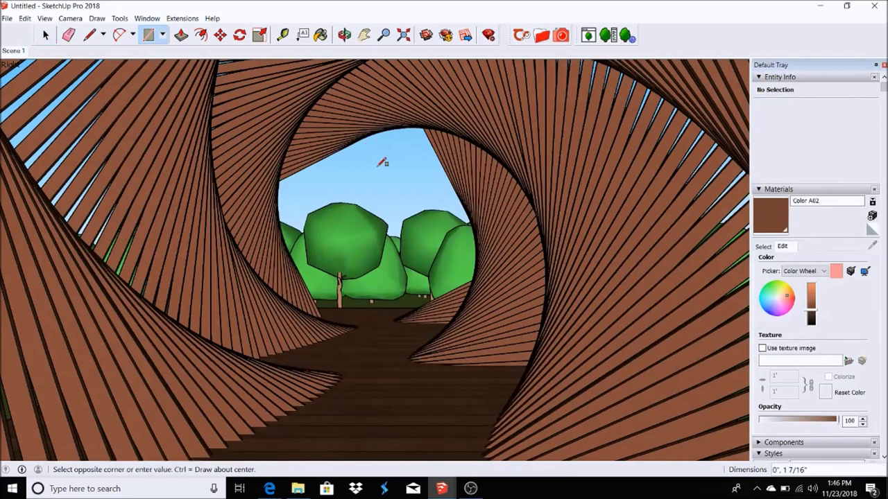
{"action": "left_click", "coordinate": [412, 183]}
{"action": "left_click", "coordinate": [551, 36]}
{"action": "double_click", "coordinate": [337, 73]}
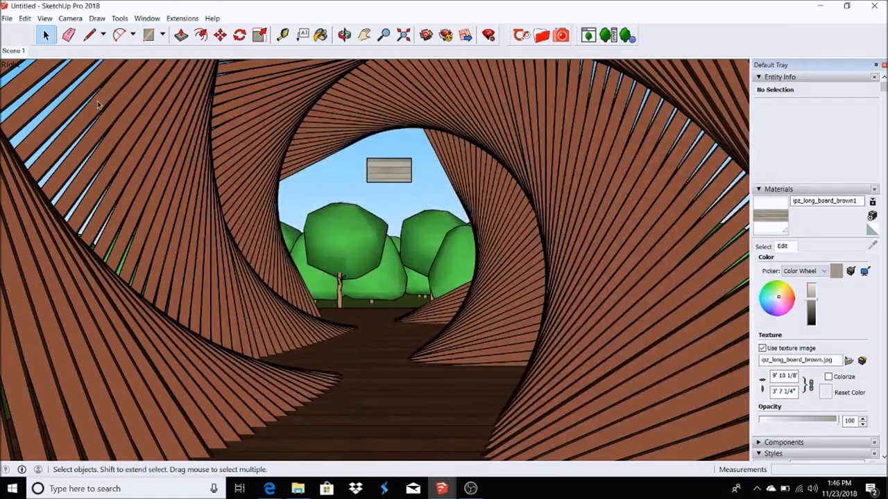
Paint the whole tunnel with a Colors swatch lightened to pale grey-beige Color A04
{"action": "key", "text": "ctrl+a"}
{"action": "left_click", "coordinate": [763, 246]}
{"action": "left_click", "coordinate": [769, 312]}
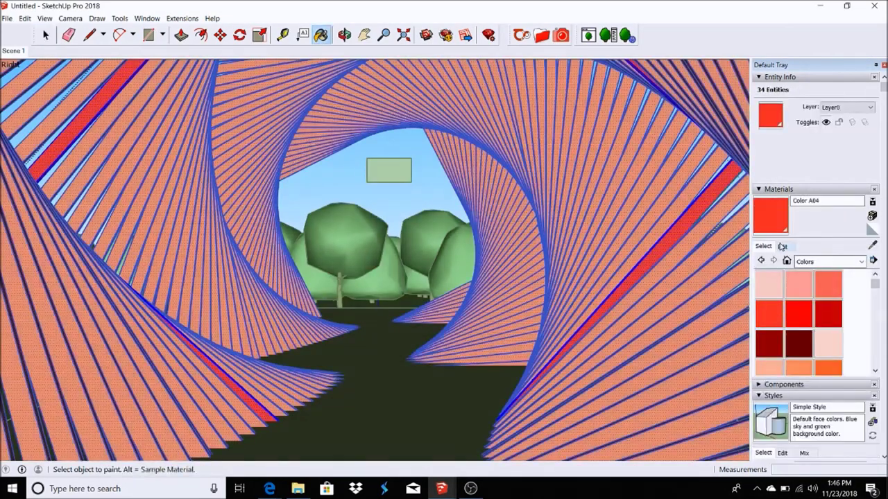
{"action": "left_click", "coordinate": [781, 246]}
{"action": "key", "text": "space"}
{"action": "left_click", "coordinate": [333, 172]}
Delete the temporary rectangle's face and leftover edges
{"action": "left_click", "coordinate": [384, 182]}
{"action": "key", "text": "Delete"}
{"action": "left_click_drag", "start_coordinate": [357, 146], "coordinate": [413, 190]}
{"action": "key", "text": "Delete"}
Render the repainted tunnel in Thea, then close the render window
{"action": "left_click", "coordinate": [561, 34]}
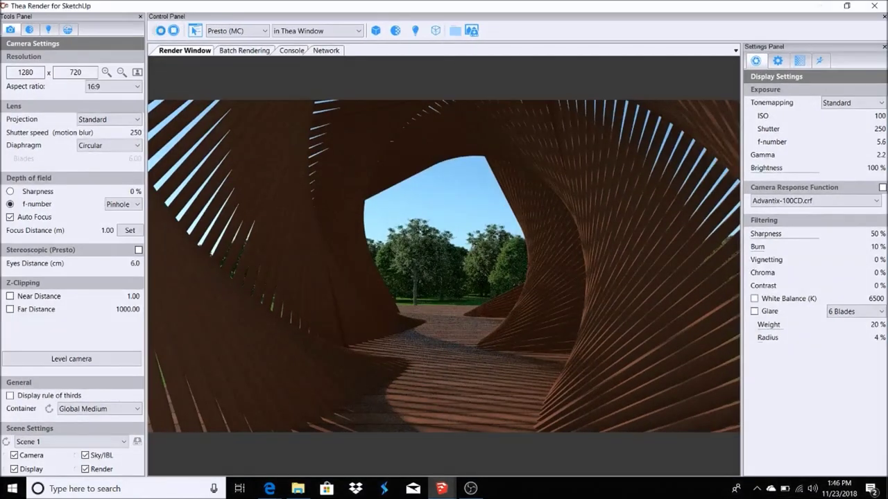
{"action": "left_click", "coordinate": [158, 31]}
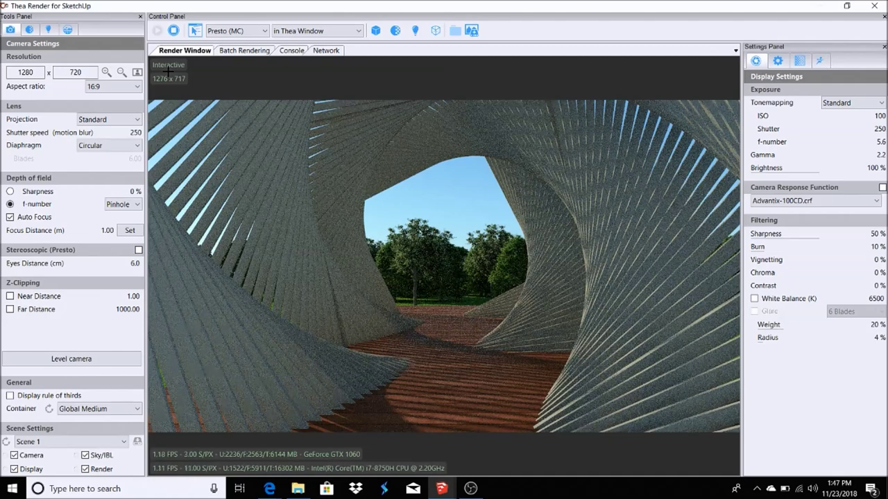
{"action": "left_click", "coordinate": [173, 31]}
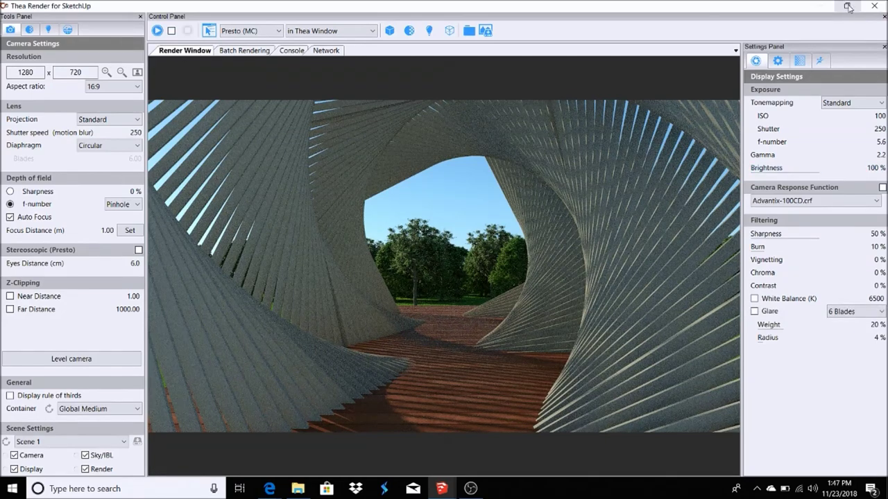
{"action": "left_click", "coordinate": [848, 6]}
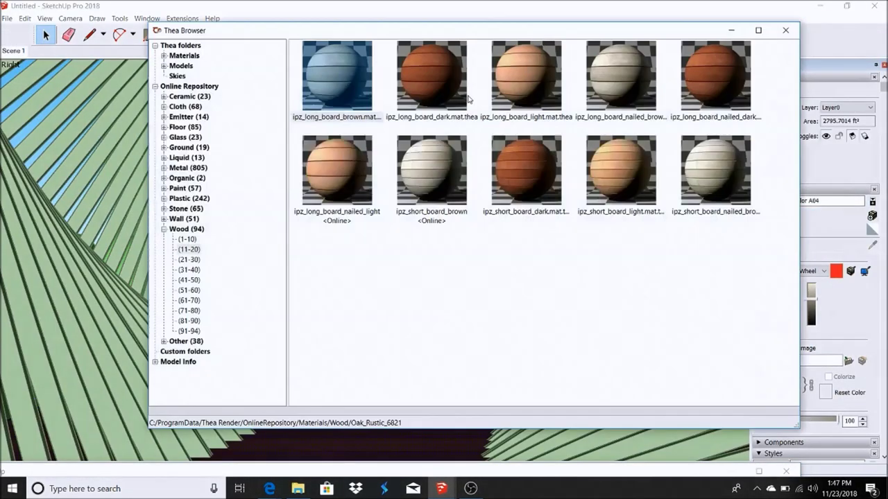
Paint the walkway with ipz_long_board_brown2, then rotate and enlarge its planks via Texture Position
{"action": "double_click", "coordinate": [336, 73]}
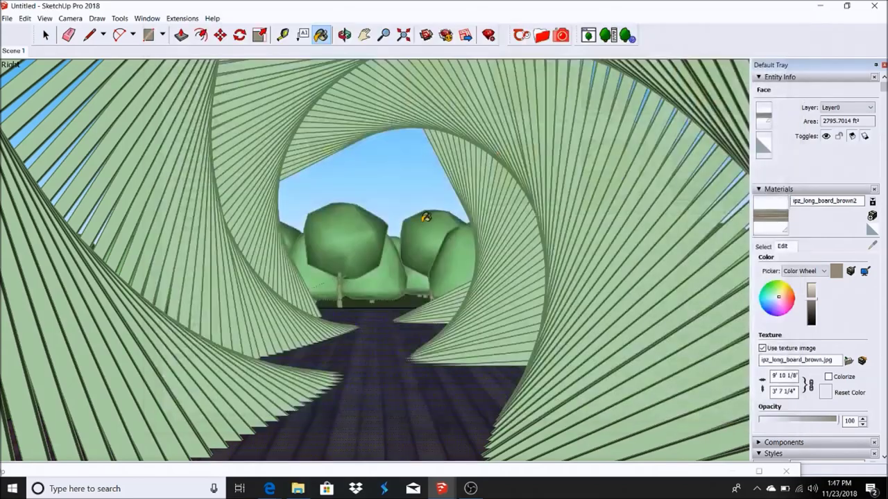
{"action": "key", "text": "space"}
{"action": "right_click", "coordinate": [352, 251]}
{"action": "left_click", "coordinate": [486, 382]}
{"action": "mouse_move", "coordinate": [182, 420]}
{"action": "left_mouse_down"}
{"action": "mouse_move", "coordinate": [232, 380]}
{"action": "mouse_move", "coordinate": [166, 376]}
{"action": "left_mouse_up"}
{"action": "mouse_move", "coordinate": [219, 391]}
{"action": "left_mouse_down"}
{"action": "mouse_move", "coordinate": [179, 434]}
{"action": "mouse_move", "coordinate": [143, 452]}
{"action": "left_mouse_up"}
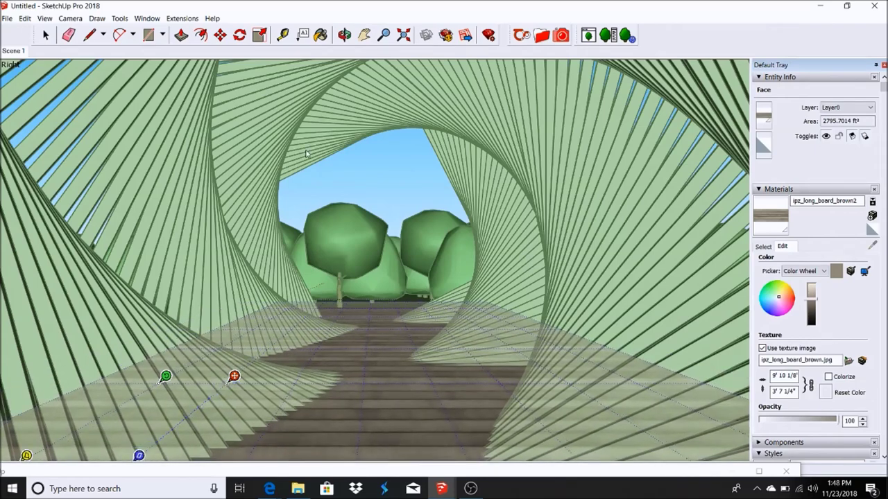
{"action": "left_click", "coordinate": [175, 125]}
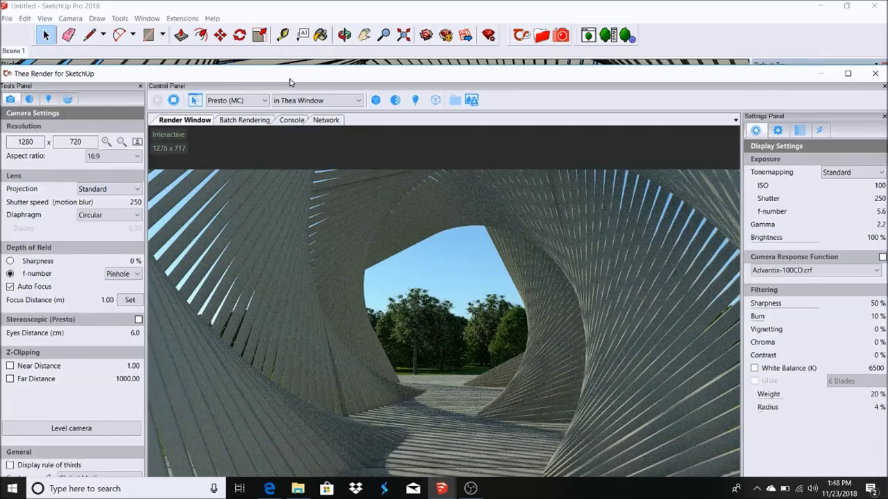
Shrink the Thea render window and scroll the Default Tray down to Shadows
{"action": "left_click", "coordinate": [140, 16]}
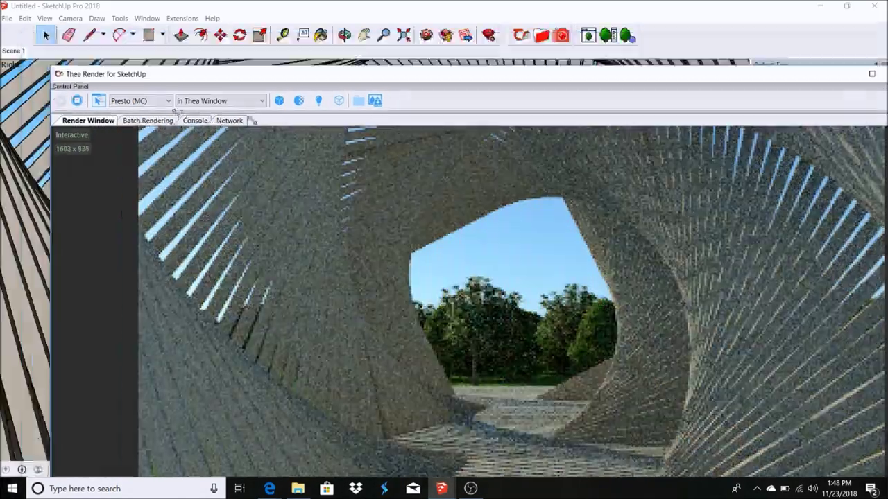
{"action": "mouse_move", "coordinate": [51, 69]}
{"action": "left_mouse_down"}
{"action": "mouse_move", "coordinate": [452, 108]}
{"action": "mouse_move", "coordinate": [70, 19]}
{"action": "left_mouse_up"}
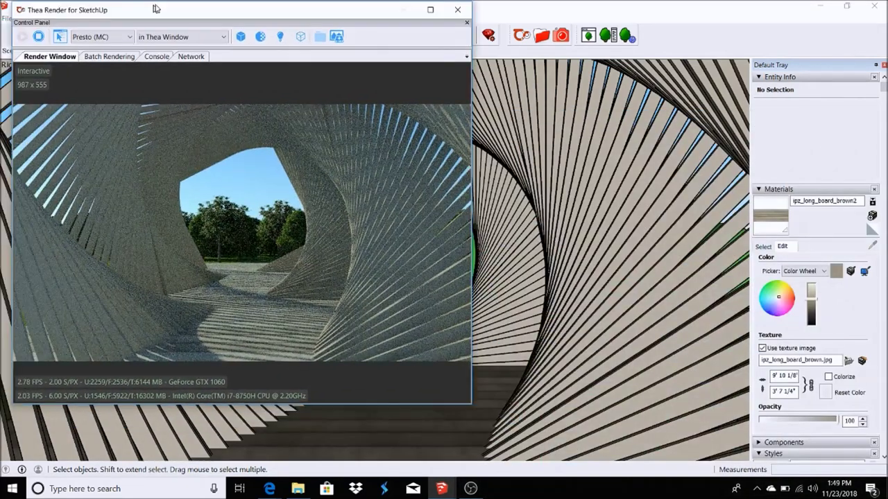
{"action": "scroll", "coordinate": [808, 347], "scroll_direction": "down", "scroll_amount": 5}
{"action": "scroll", "coordinate": [811, 291], "scroll_direction": "down", "scroll_amount": 5}
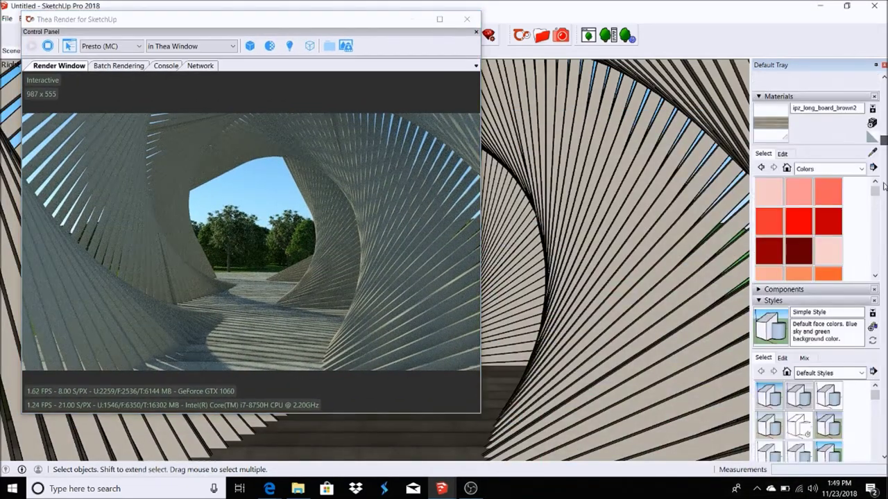
{"action": "scroll", "coordinate": [816, 238], "scroll_direction": "down", "scroll_amount": 5}
{"action": "scroll", "coordinate": [816, 238], "scroll_direction": "down", "scroll_amount": 3}
{"action": "scroll", "coordinate": [808, 152], "scroll_direction": "down", "scroll_amount": 2}
Set the sun time to 10:09 AM and check the striped shadows in the Thea render
{"action": "mouse_move", "coordinate": [810, 384]}
{"action": "left_mouse_down"}
{"action": "mouse_move", "coordinate": [824, 384]}
{"action": "mouse_move", "coordinate": [798, 384]}
{"action": "left_mouse_up"}
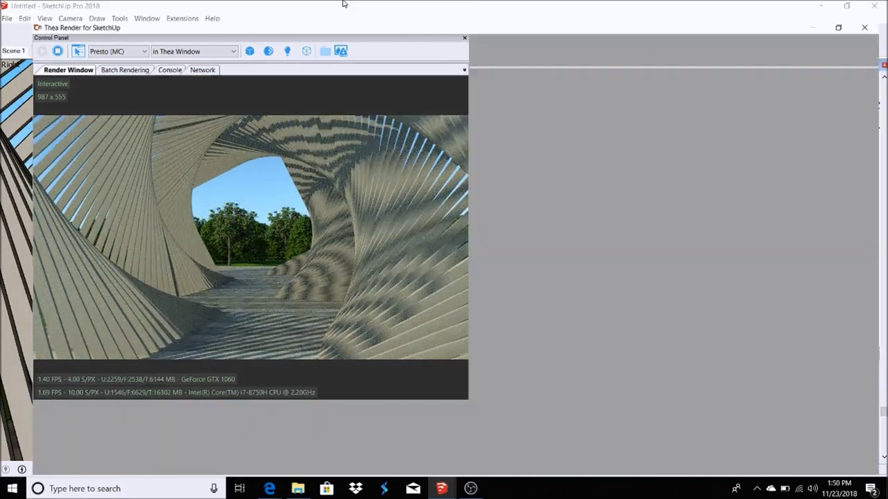
{"action": "left_click_drag", "start_coordinate": [345, 19], "coordinate": [345, 5]}
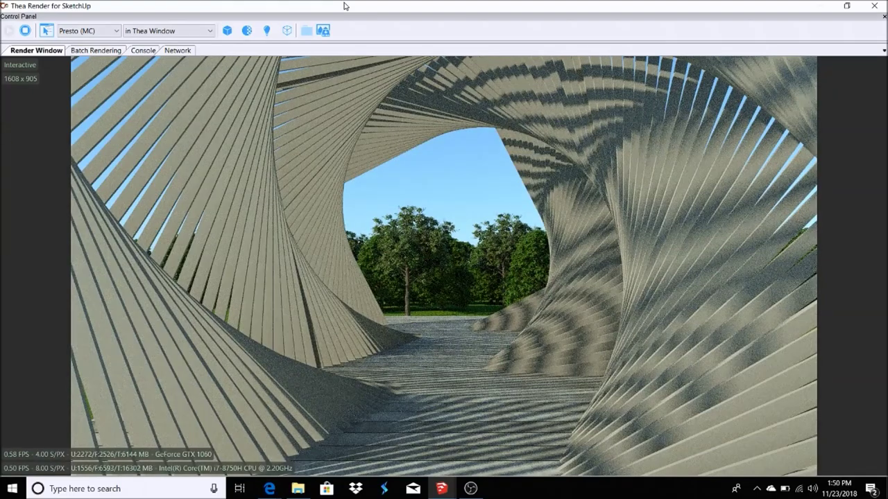
{"action": "left_click_drag", "start_coordinate": [345, 5], "coordinate": [360, 25]}
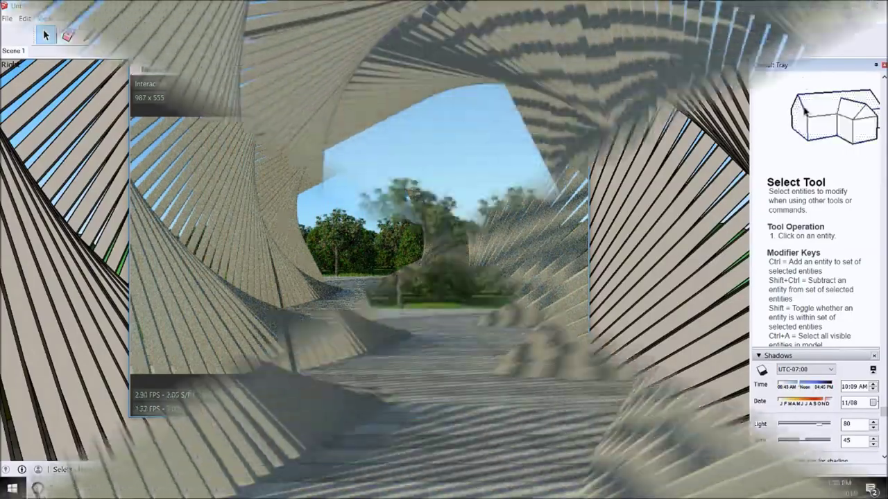